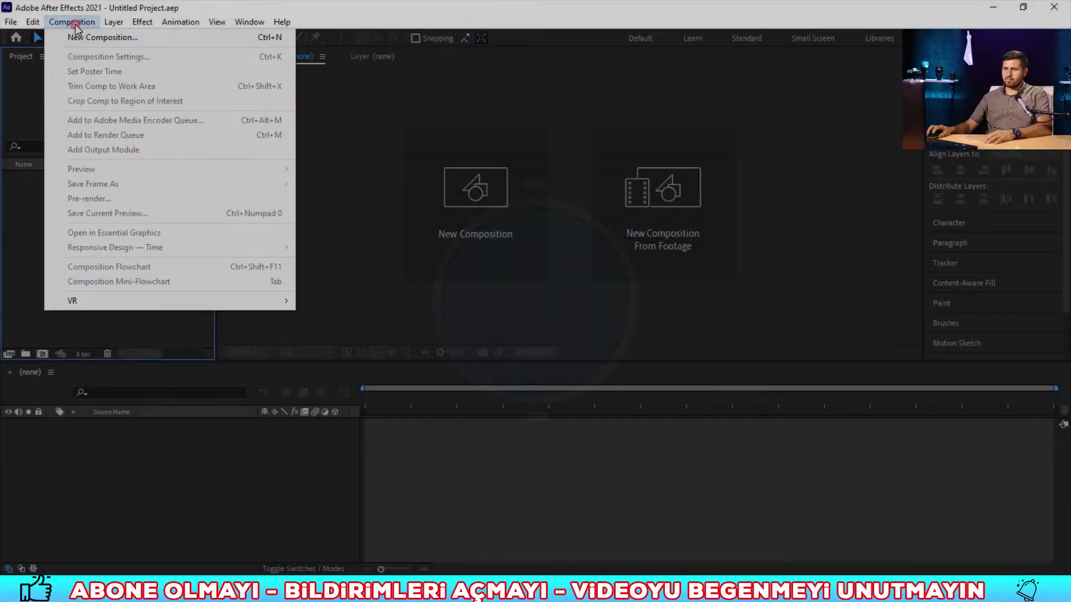
- Create a composition named 'parent' with a pale pinkish-grey (E1DDDD) background colour
left_click(80, 41)
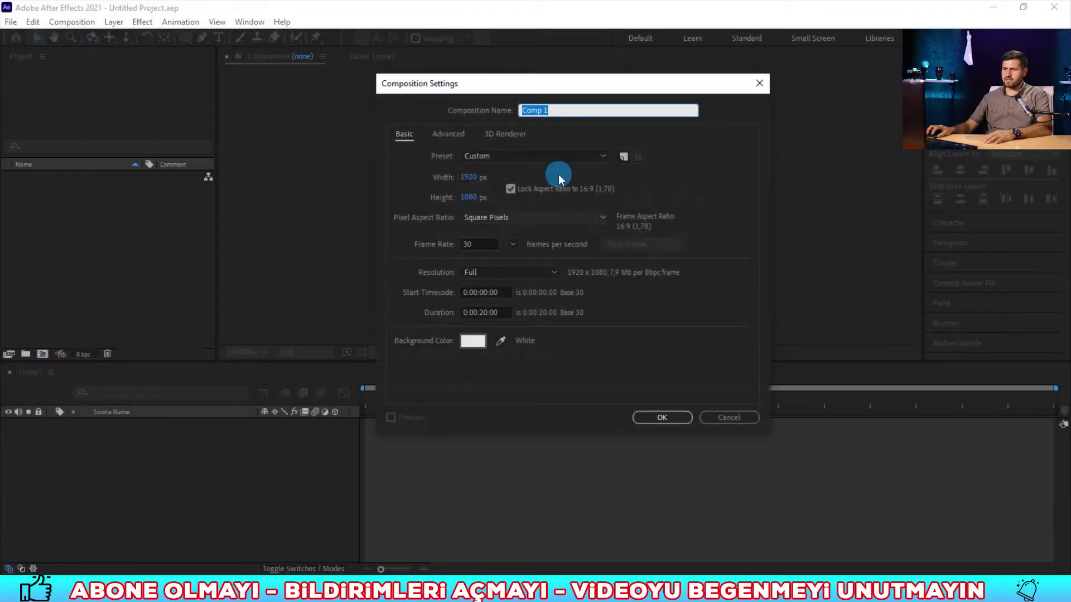
type("parent")
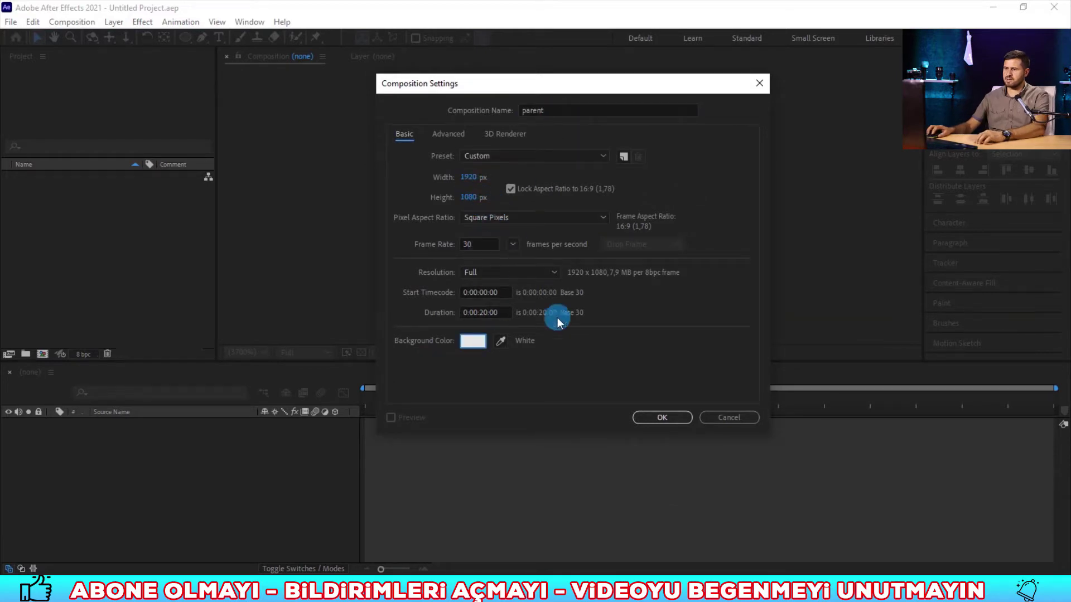
left_click(478, 342)
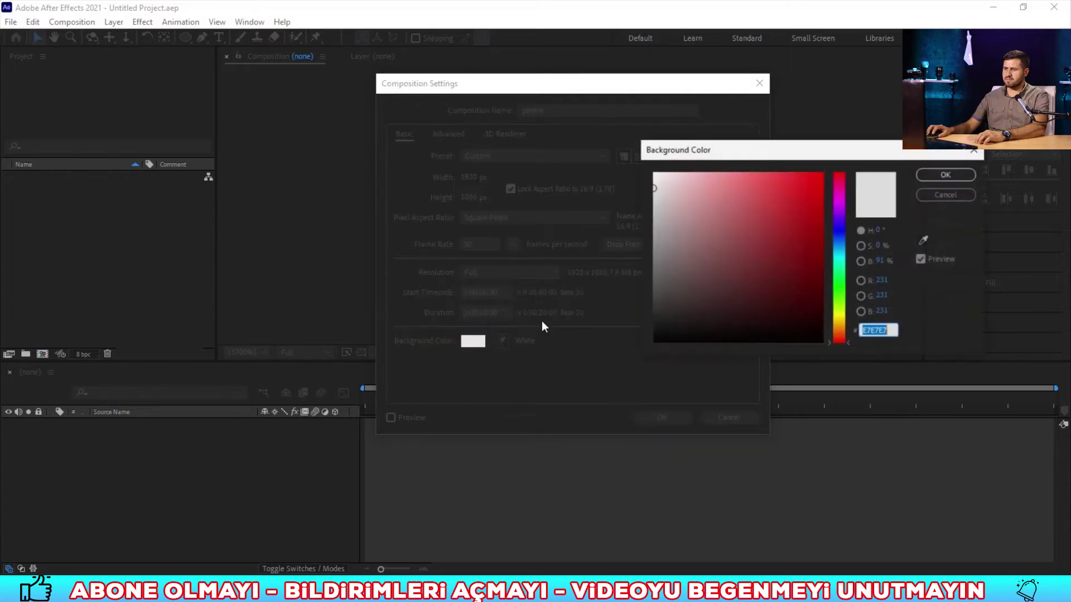
left_click(660, 188)
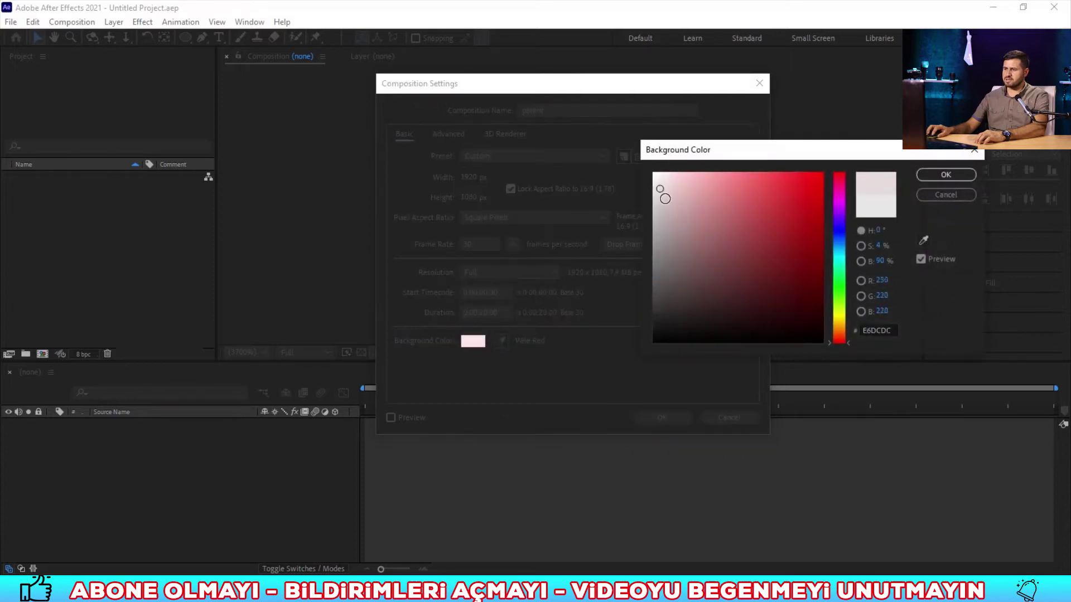
left_click(948, 176)
left_click(660, 418)
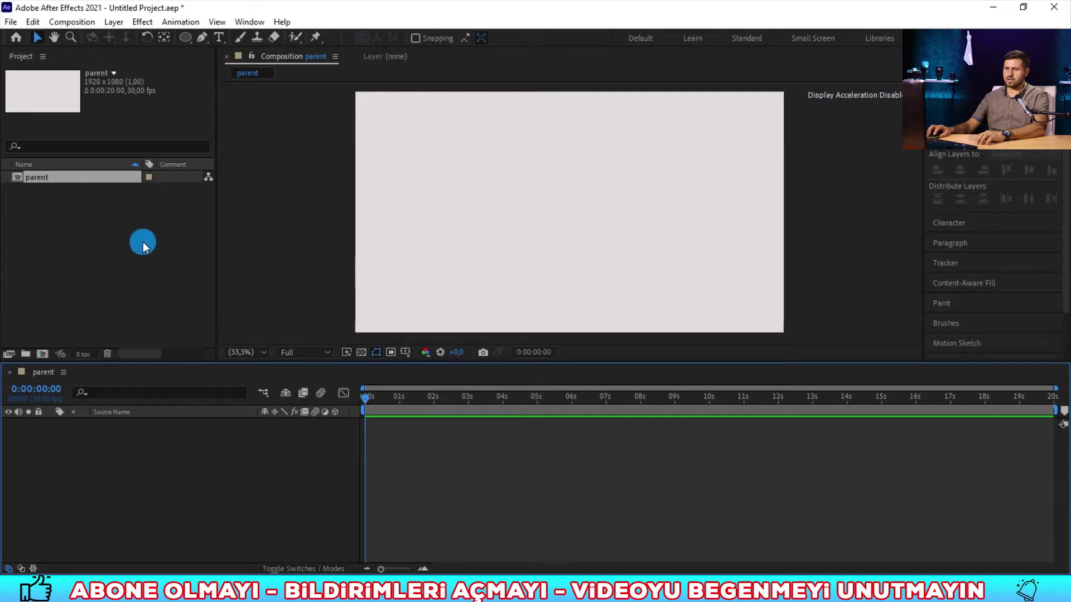
- Import tractor.png and house-trailer1.png together from the Import File dialog
double_click(114, 238)
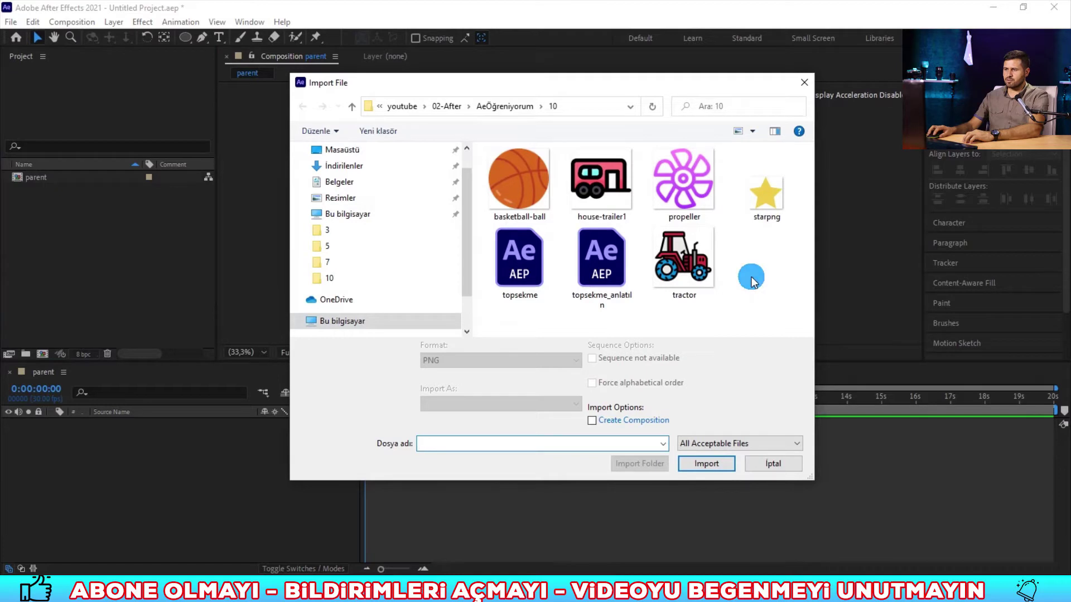
left_click(688, 265)
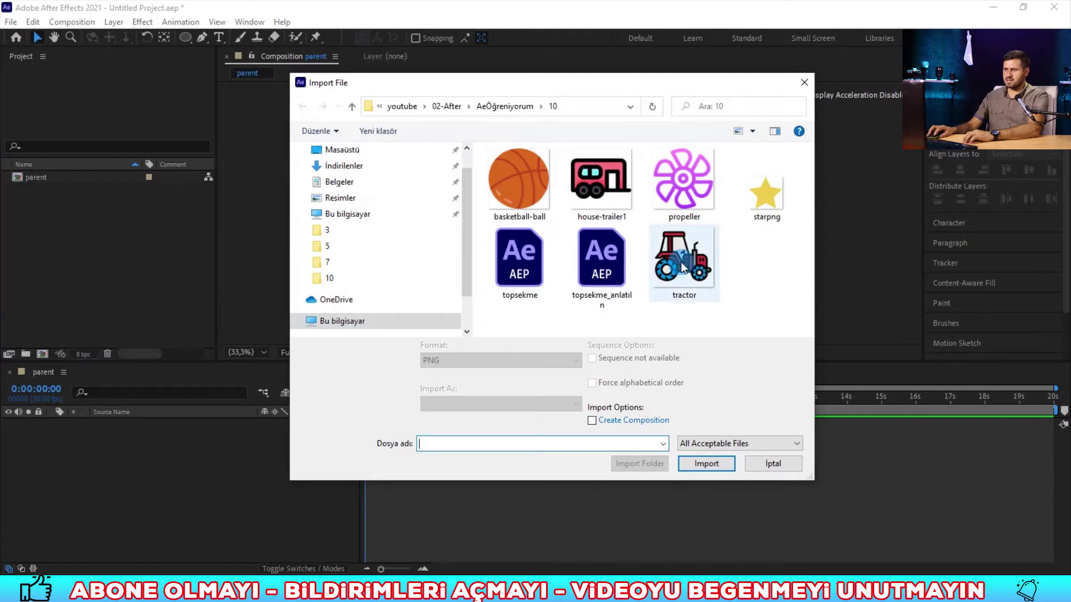
left_click(594, 175)
left_click(706, 453)
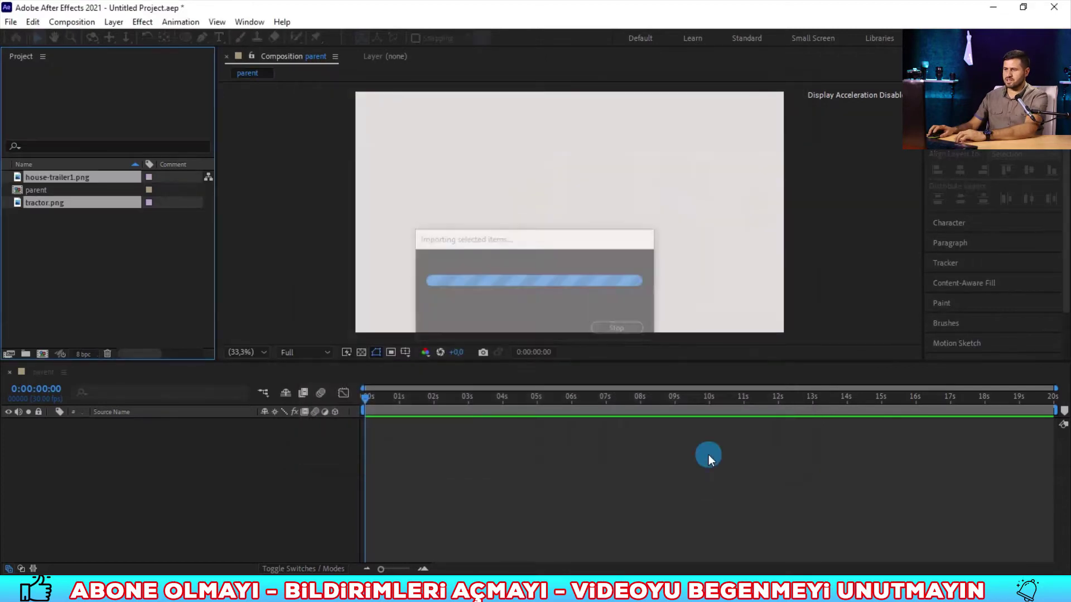
left_click(162, 290)
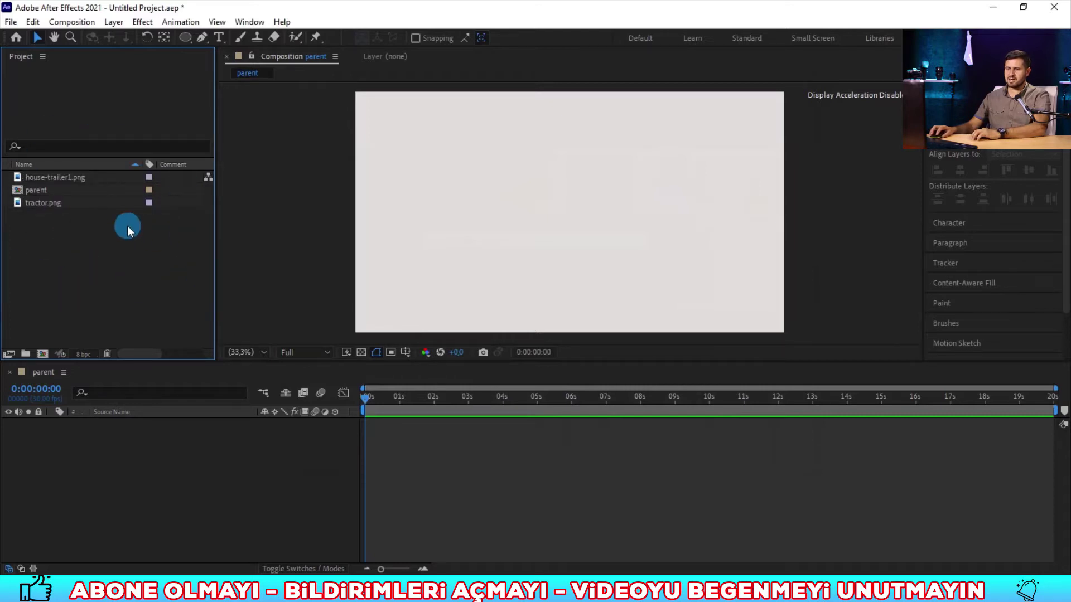
- Add tractor.png to the parent composition and scale it down
left_click_drag(77, 201, 143, 481)
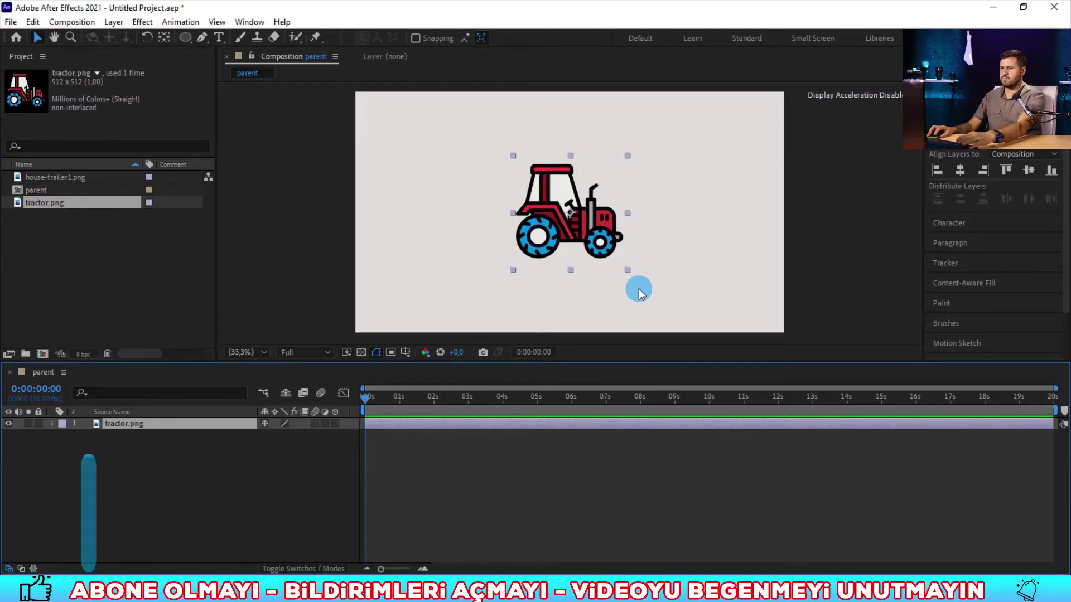
left_click_drag(627, 273, 598, 251)
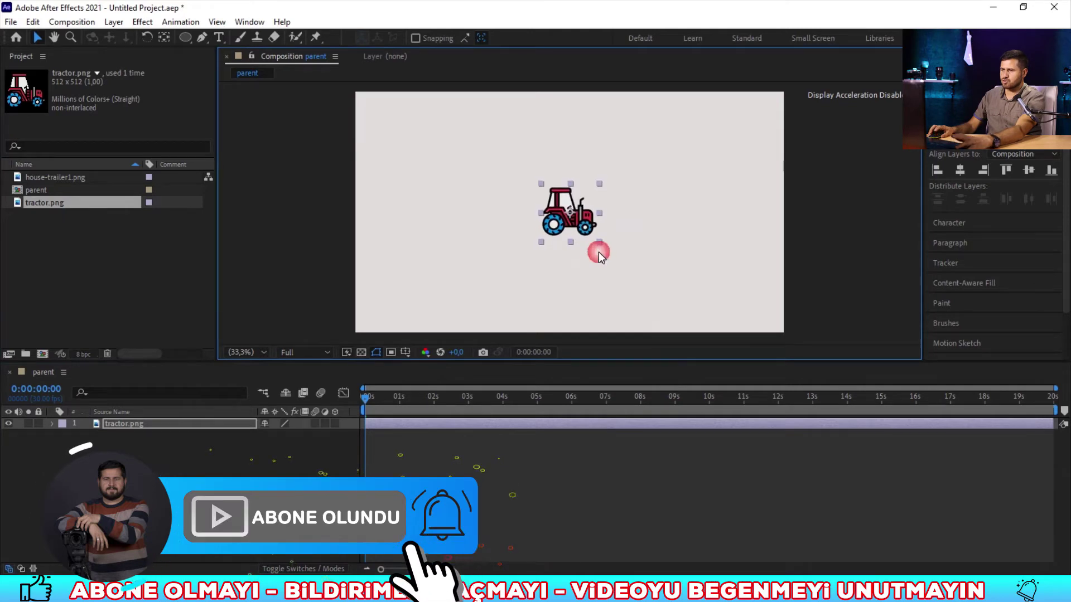
left_click(335, 502)
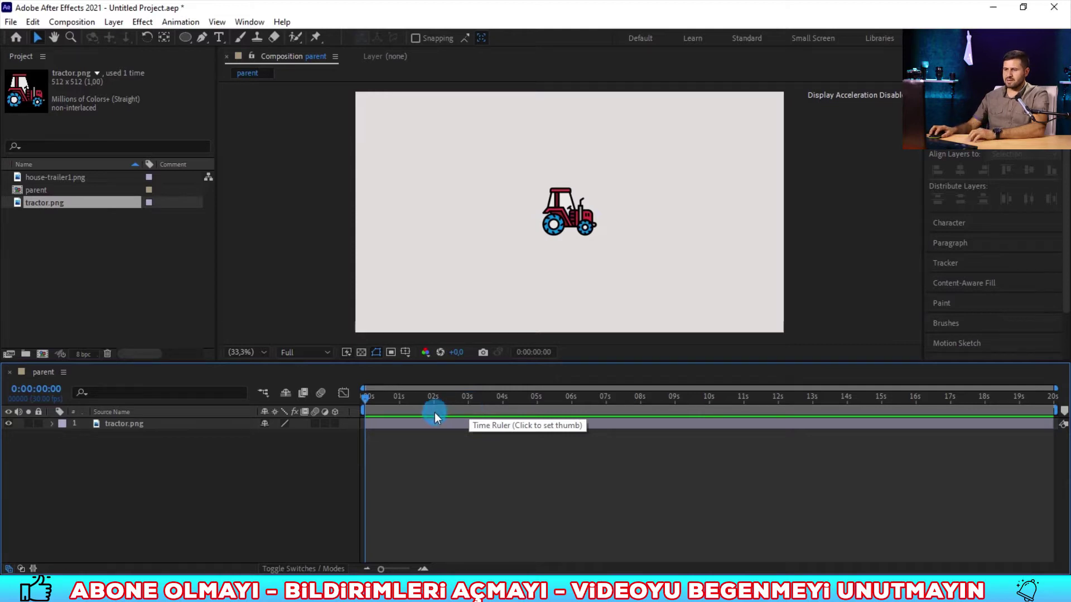
- Align the tractor to the frame's left edge and reveal its Position (130, 540)
left_click(585, 230)
left_click_drag(586, 230, 392, 224)
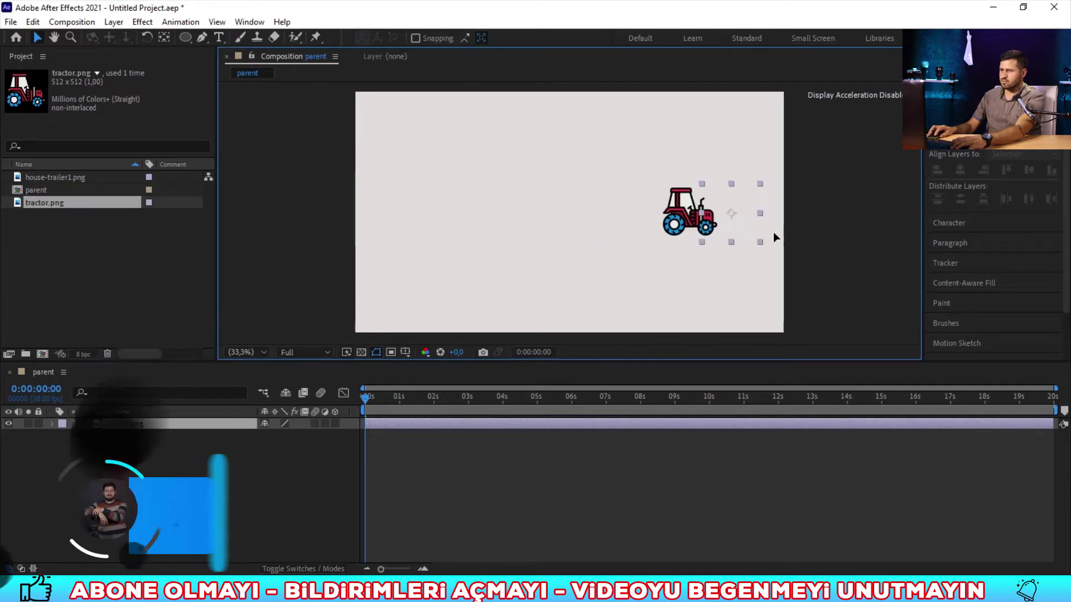
left_click_drag(392, 225, 529, 240)
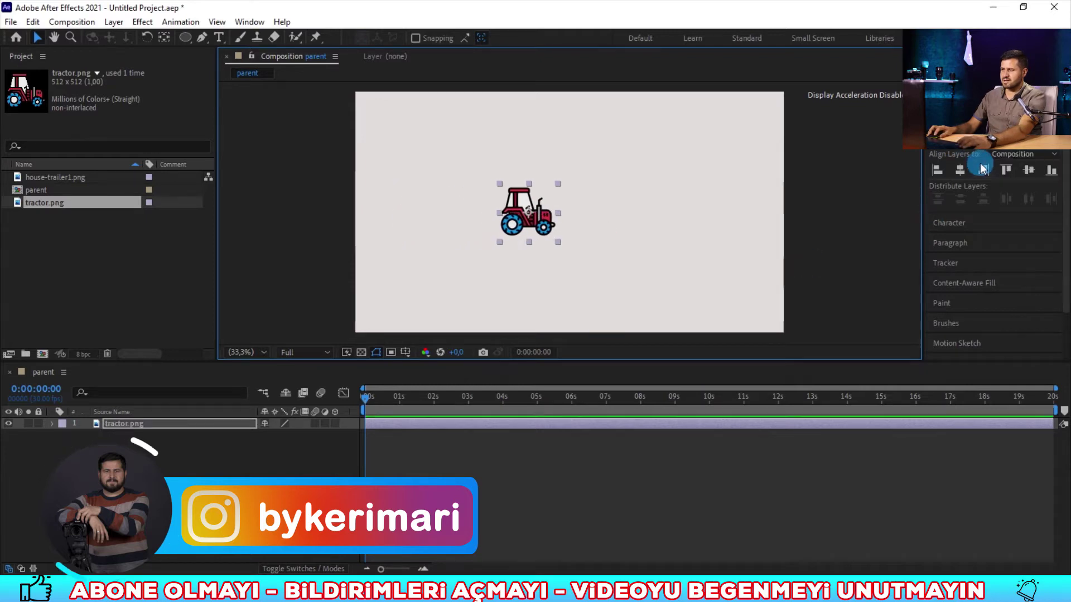
left_click(960, 171)
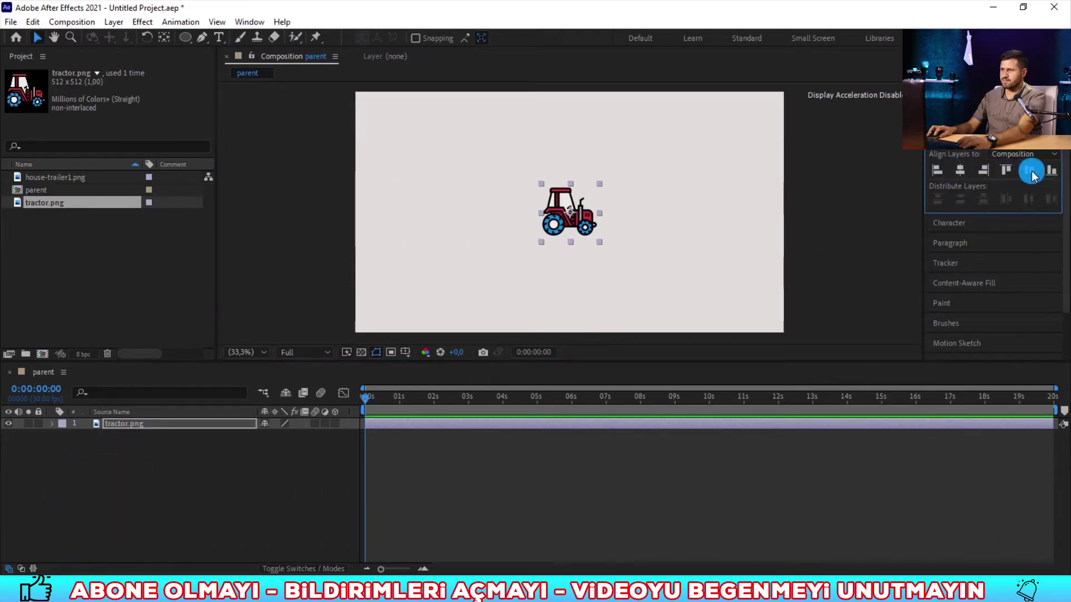
left_click(933, 178)
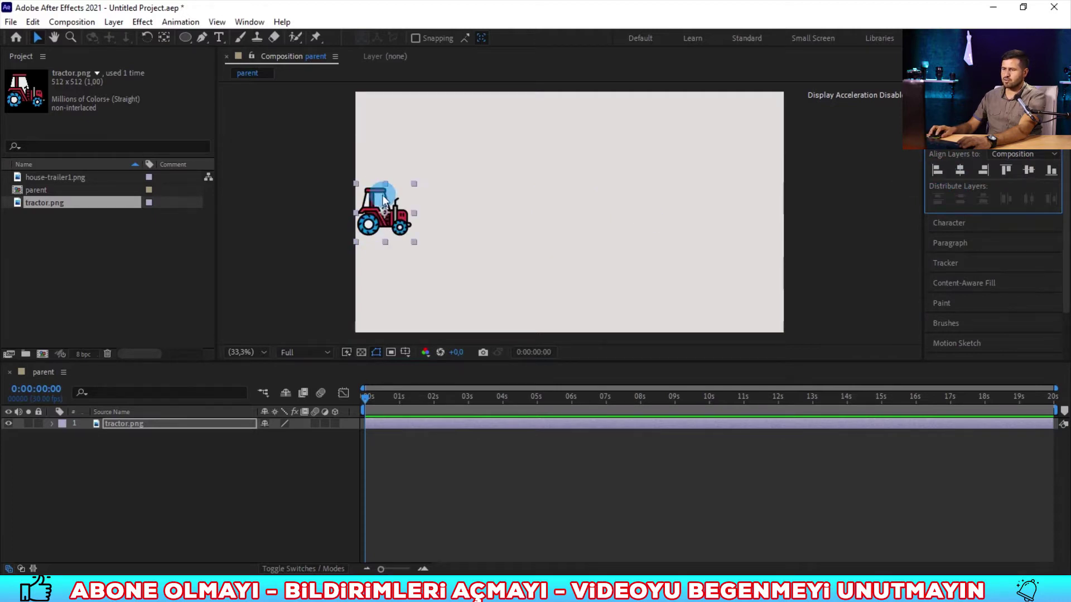
left_click(176, 427)
key("p")
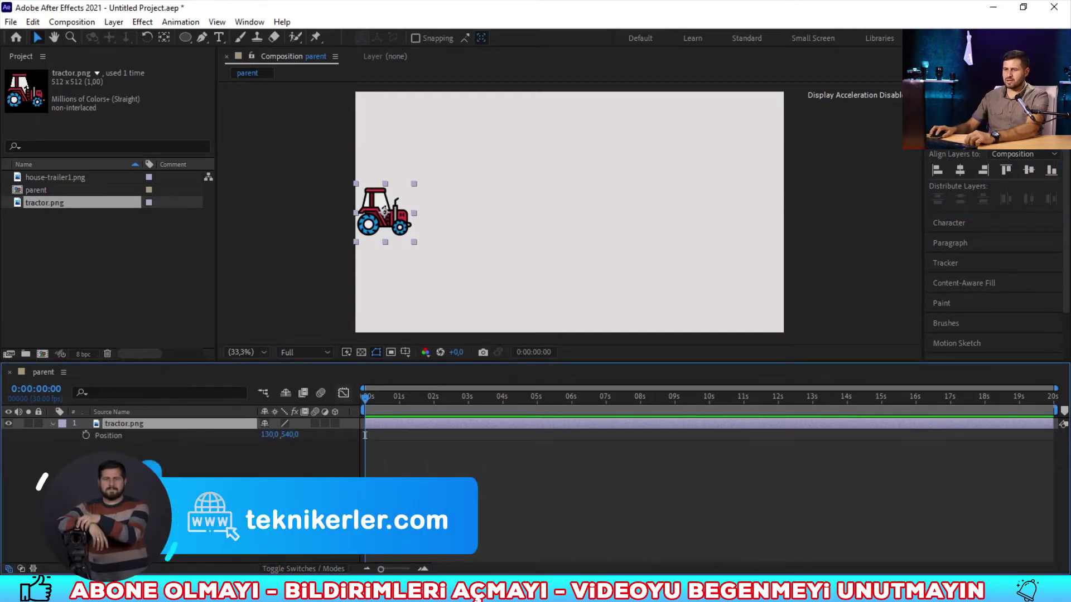
- Keyframe the tractor's Position from x 130 at 0 s to the right edge (x 1790) at 4 s
left_click(86, 436)
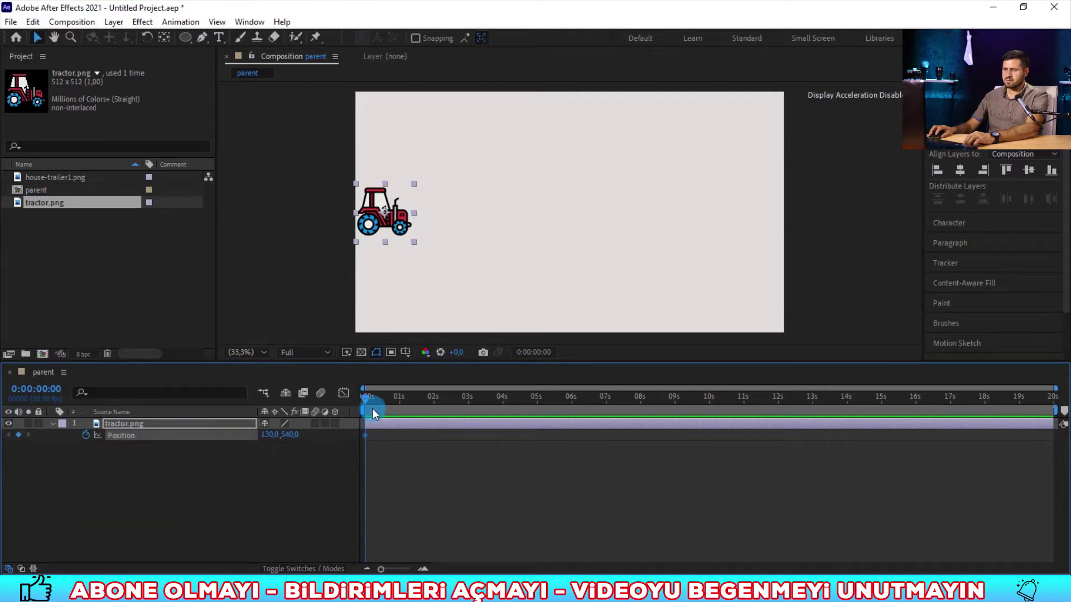
left_click_drag(367, 400, 503, 411)
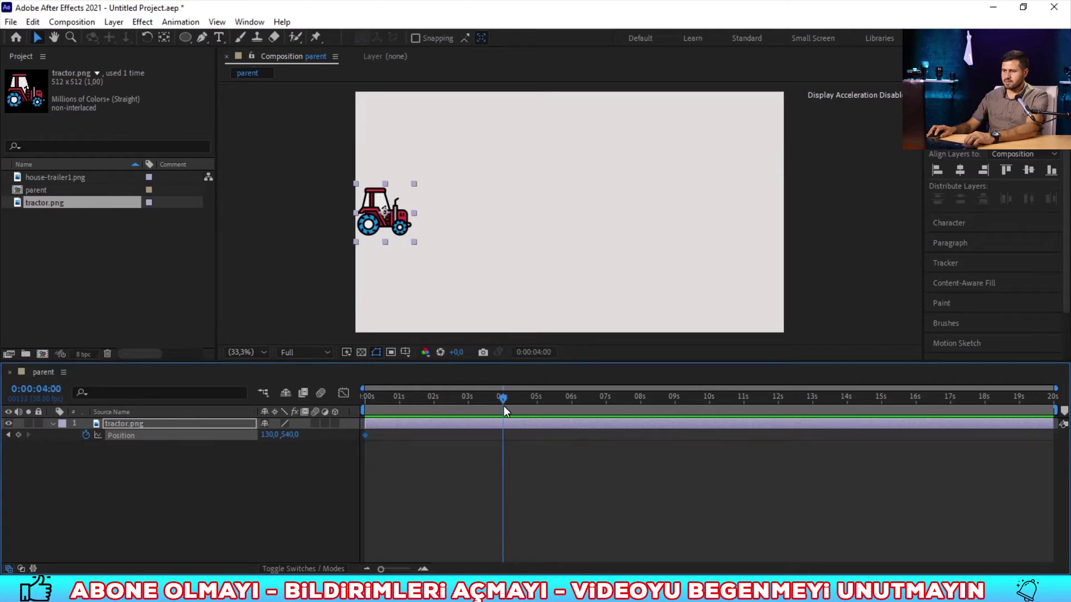
left_click(986, 170)
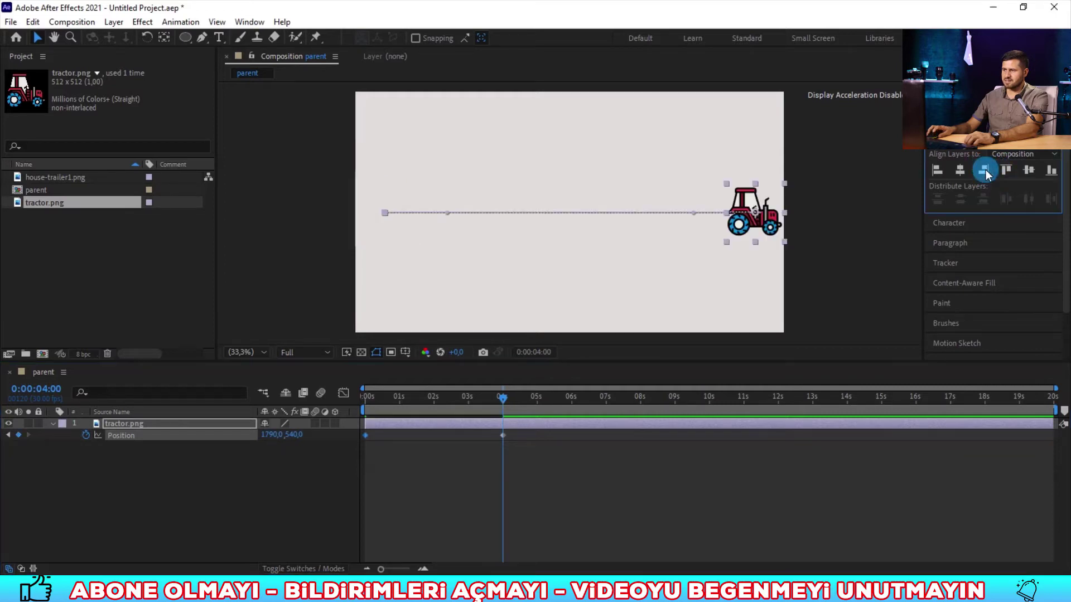
- End the work area at 4 seconds, preview the drive, and return to the start
left_click(511, 430)
key("n")
key("space")
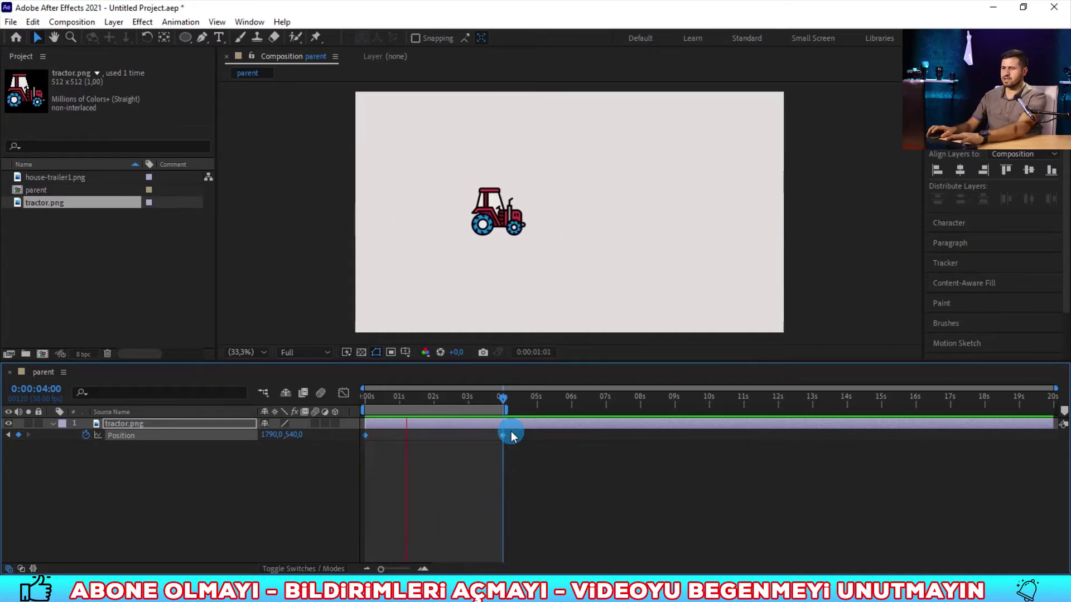
key("space")
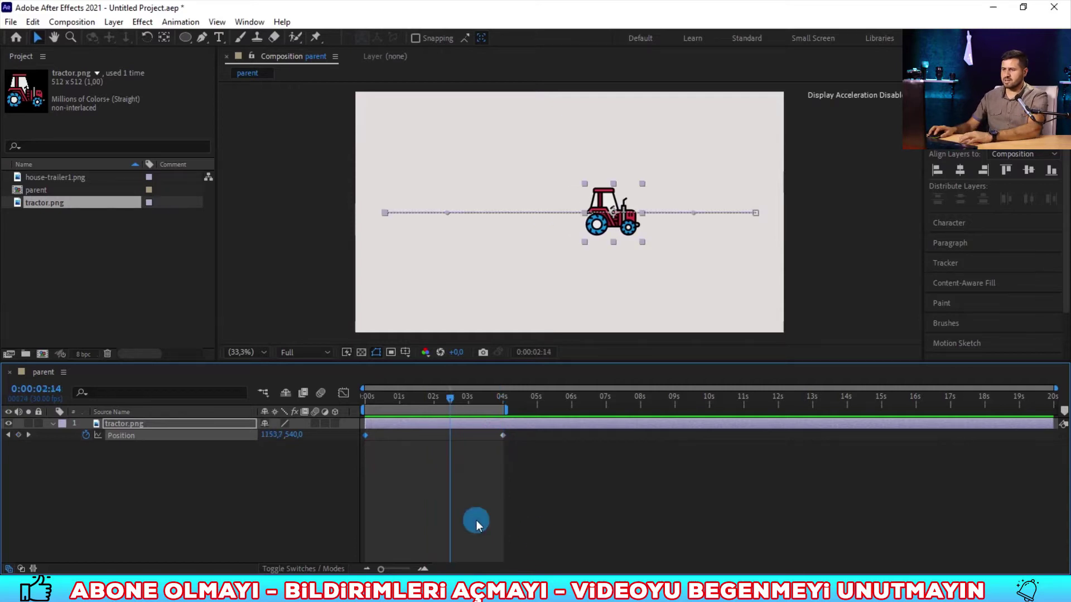
left_click_drag(450, 397, 366, 398)
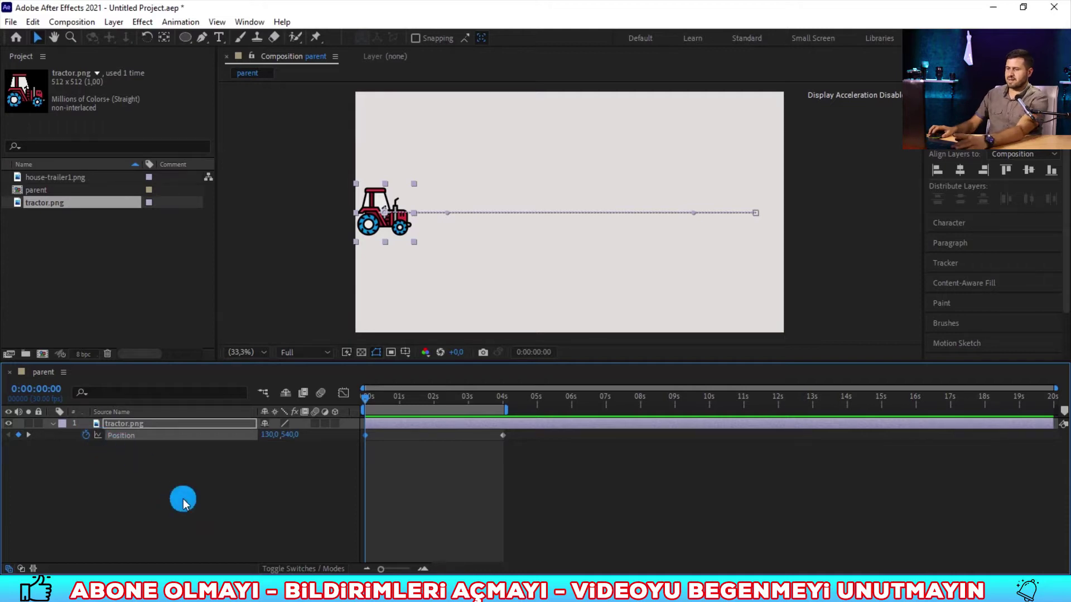
- Keyframe the tractor's Scale so it shrinks to 32.8% at 4 s
key("shift+s")
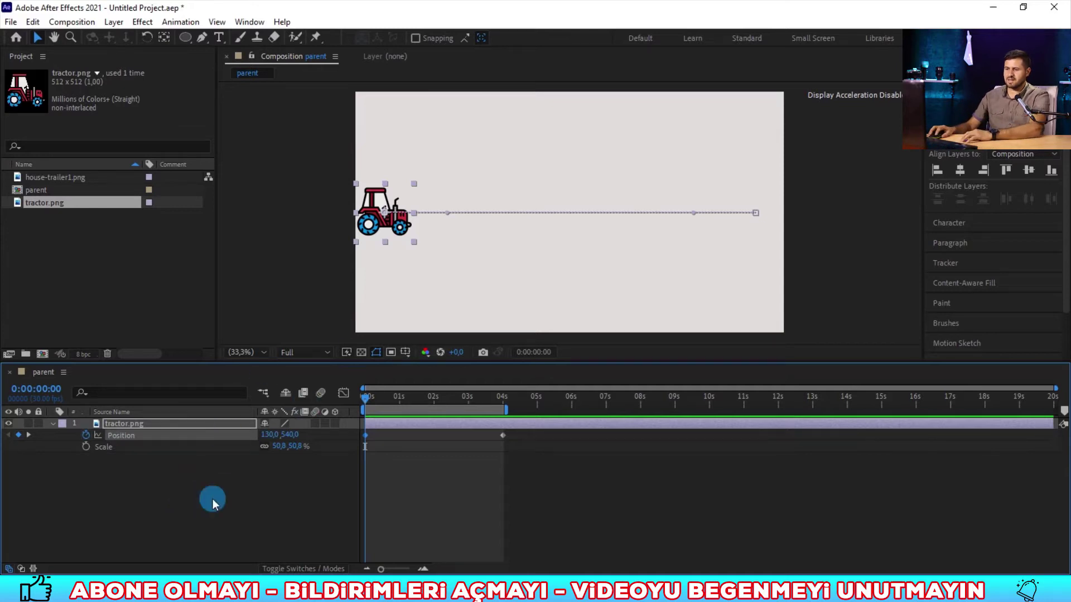
left_click(86, 446)
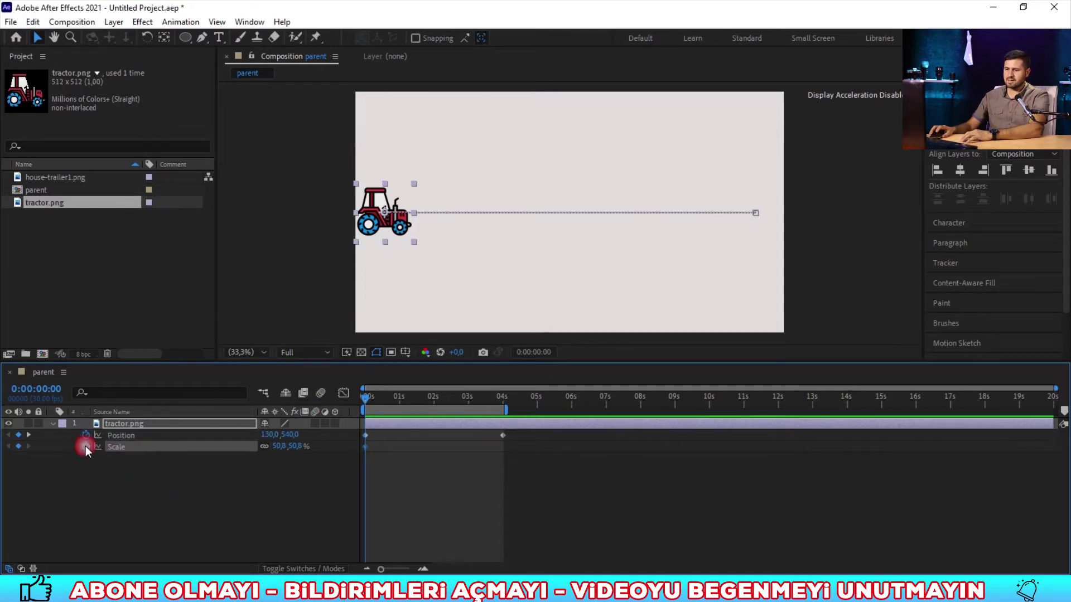
left_click_drag(366, 398, 504, 452)
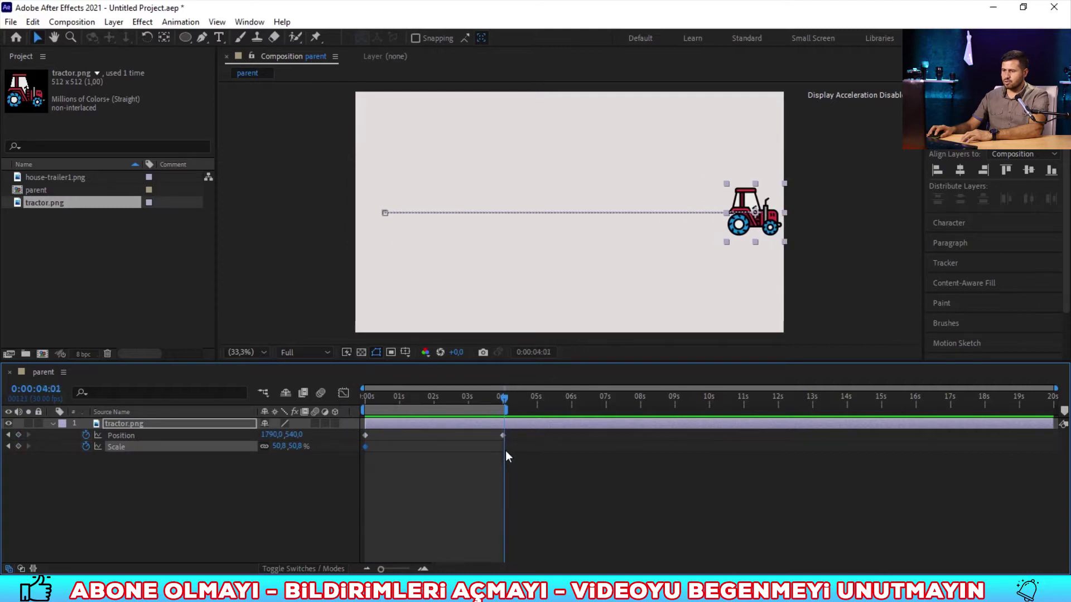
left_click(295, 449)
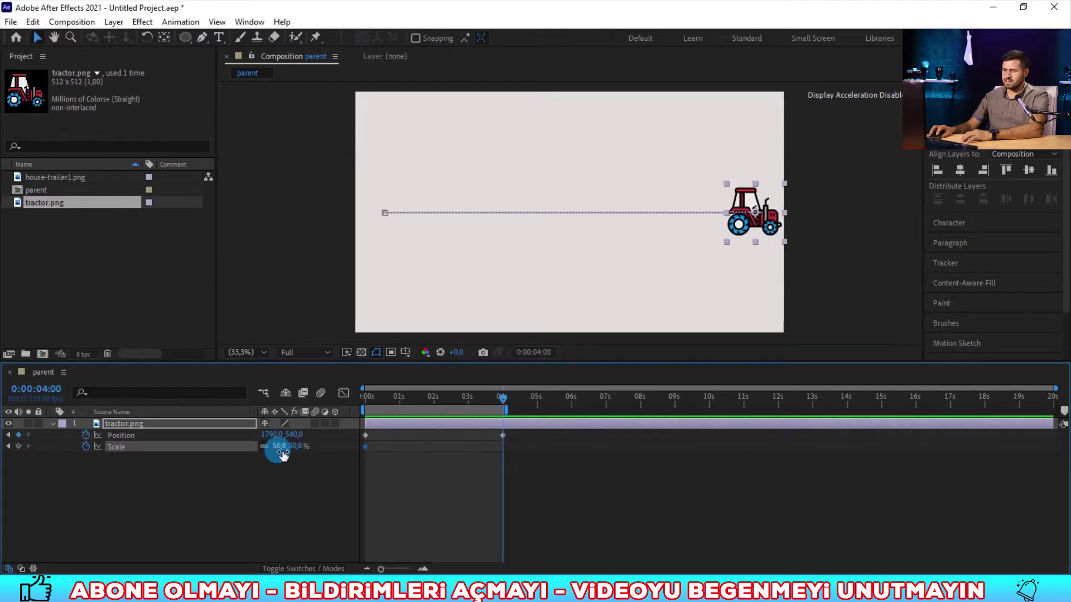
left_click_drag(283, 450, 275, 454)
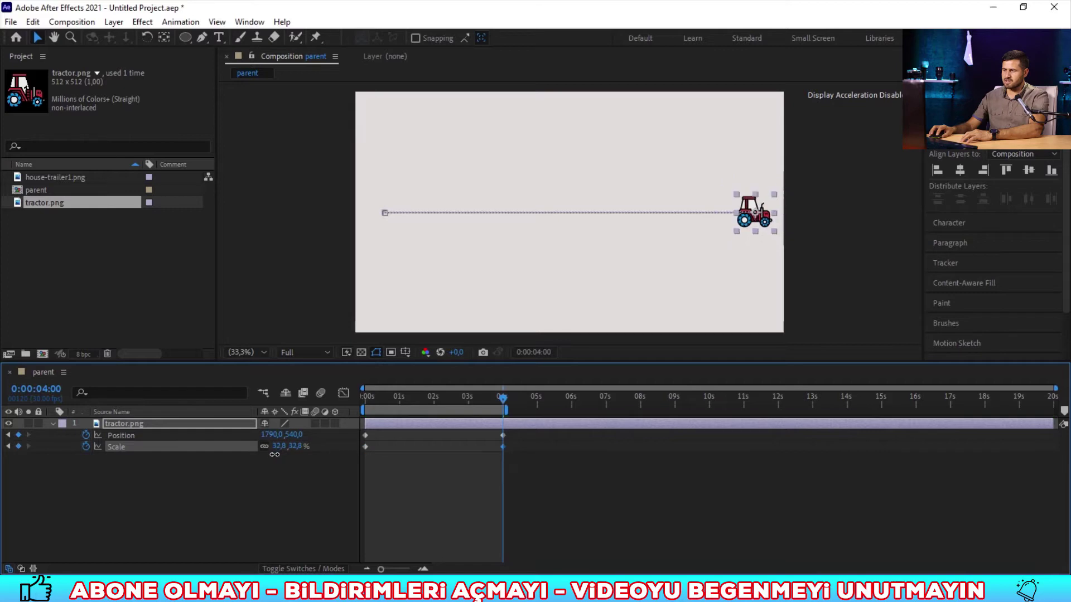
left_click(504, 355)
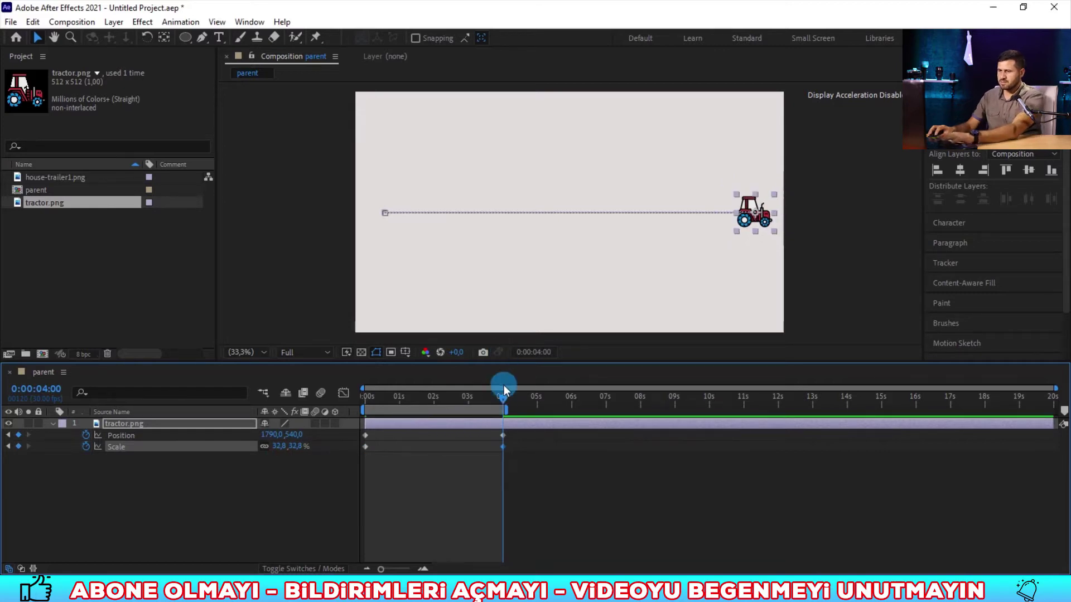
left_click_drag(504, 394, 365, 396)
- Apply Easy Ease (F9) to all Position and Scale keyframes and preview the result
left_click(526, 468)
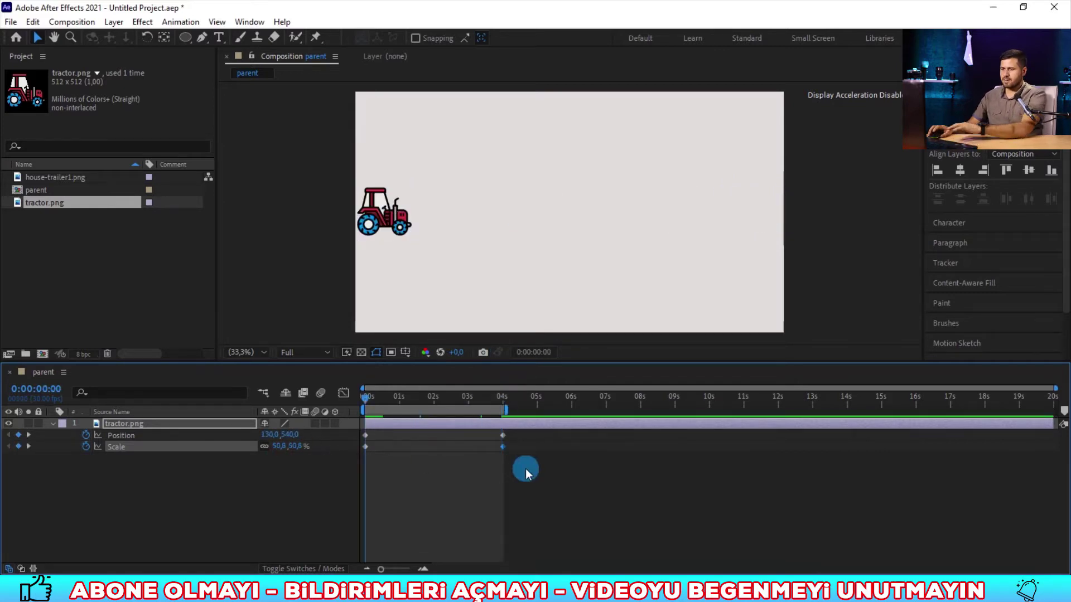
key("space")
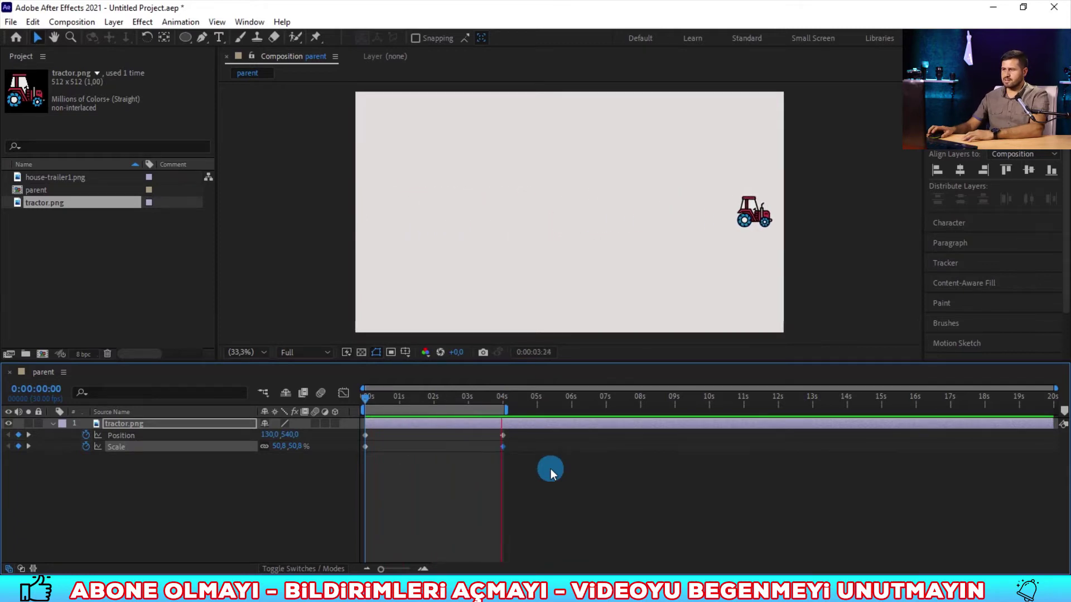
key("space")
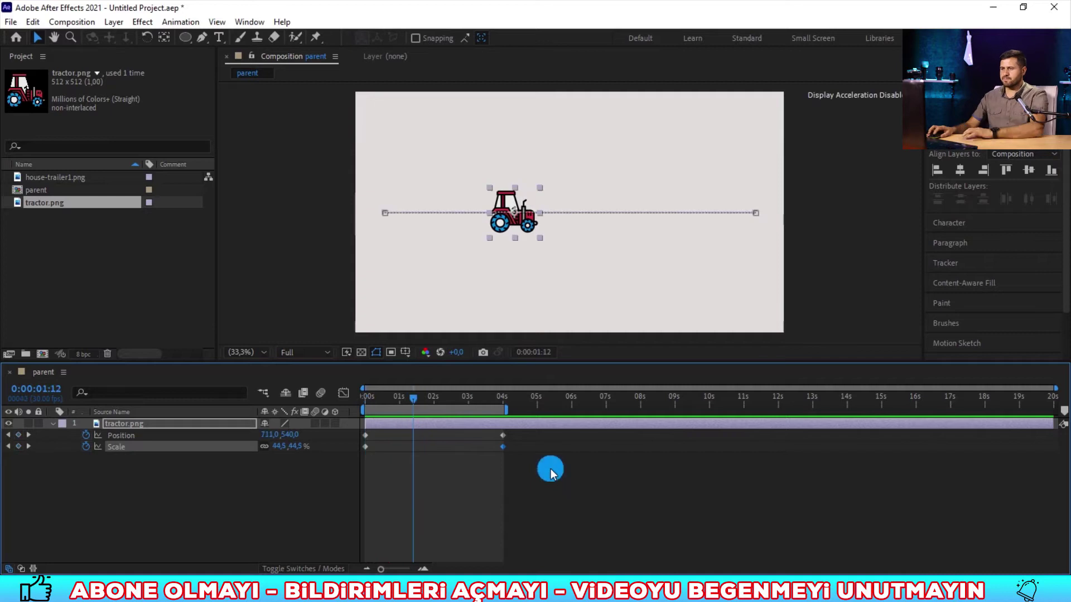
mouse_move(543, 468)
left_mouse_down()
mouse_move(425, 430)
mouse_move(363, 433)
left_mouse_up()
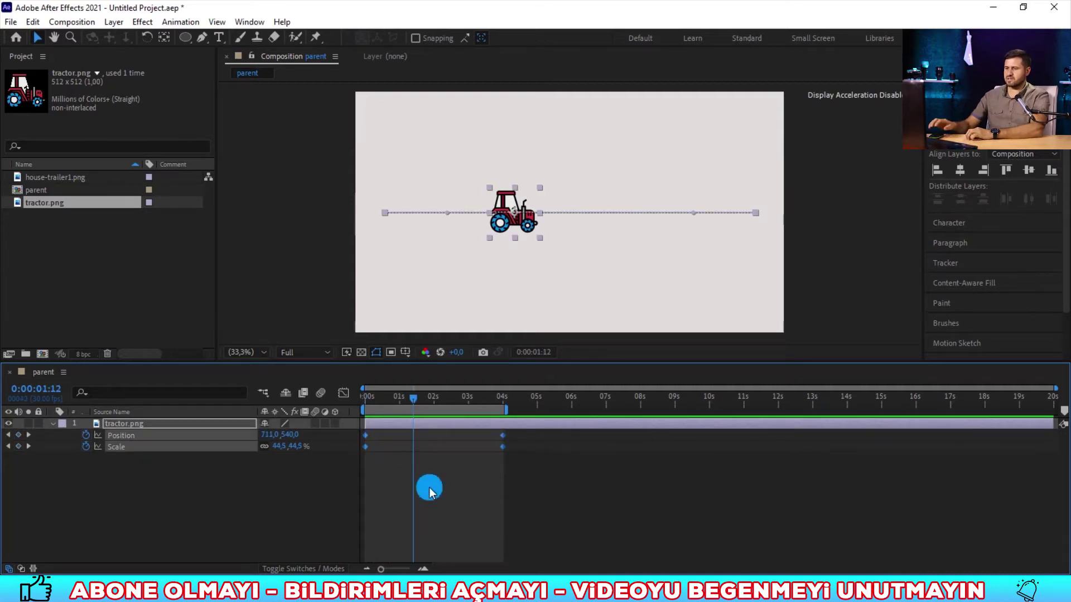
key("F9")
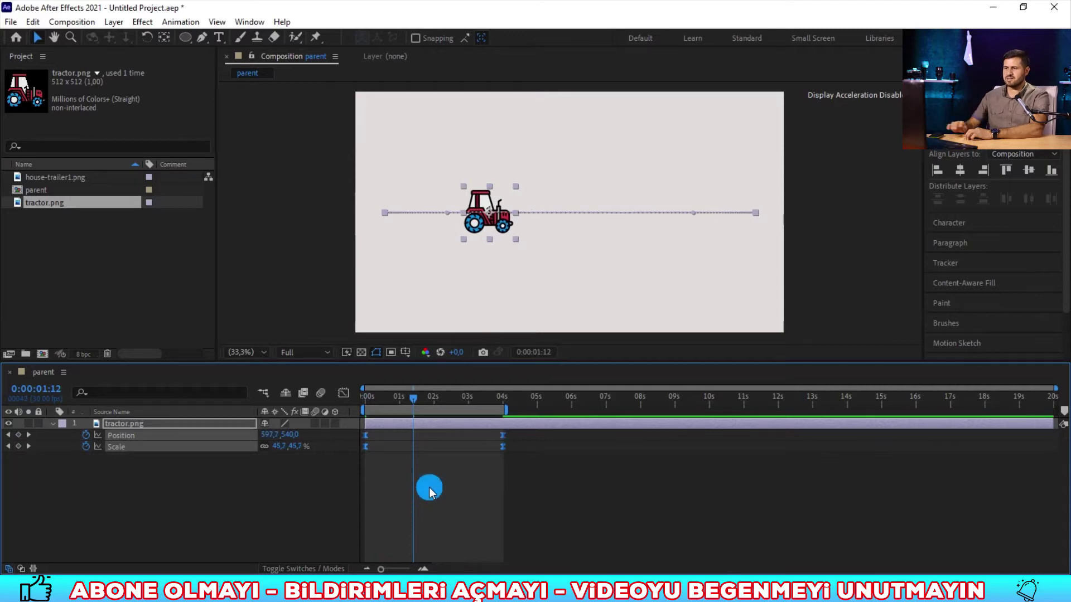
key("space")
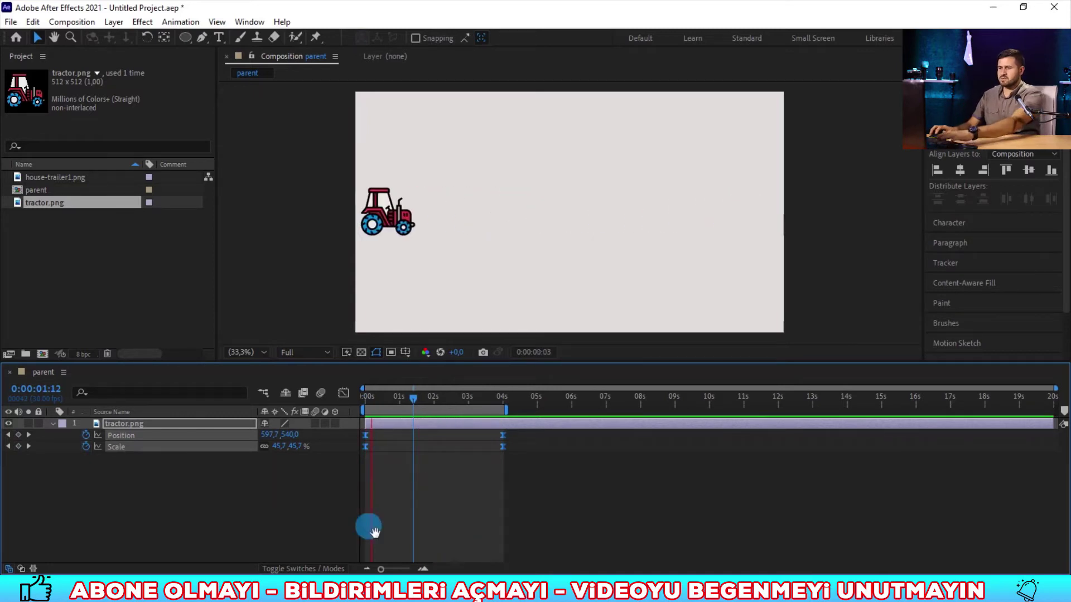
left_click(309, 518)
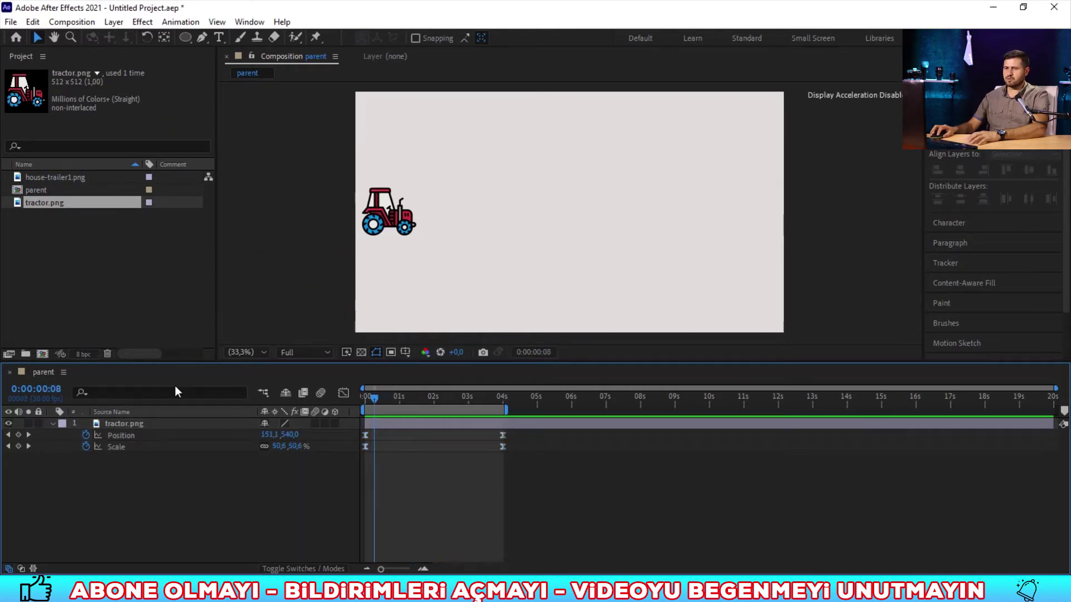
- Add house-trailer1.png as a second layer and scale it down
left_click_drag(55, 177, 167, 505)
left_click(287, 507)
left_click(538, 254)
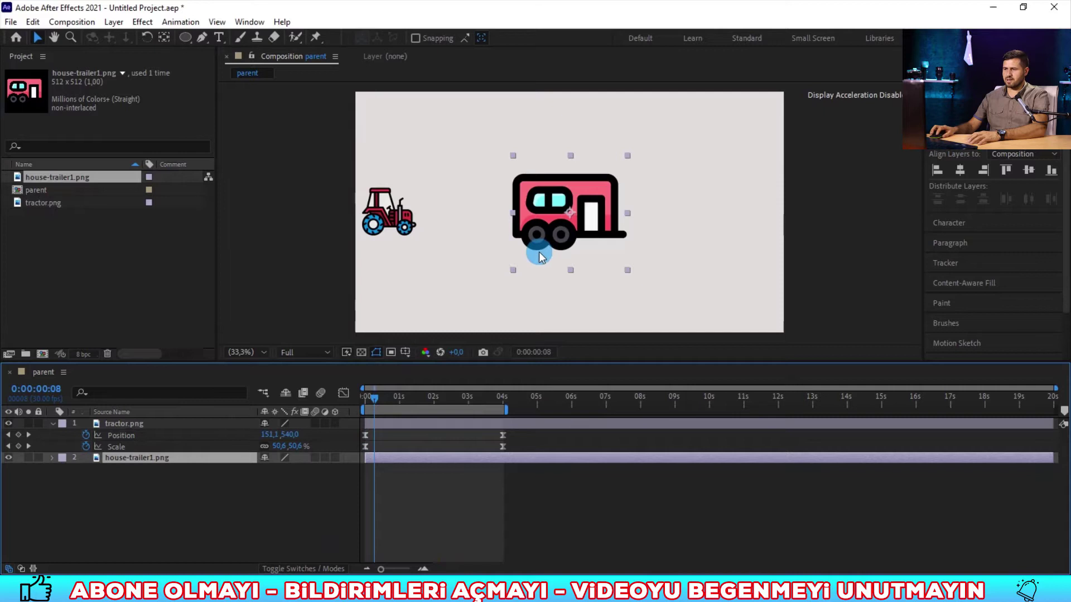
mouse_move(629, 271)
left_mouse_down()
mouse_move(587, 224)
mouse_move(350, 212)
left_mouse_up()
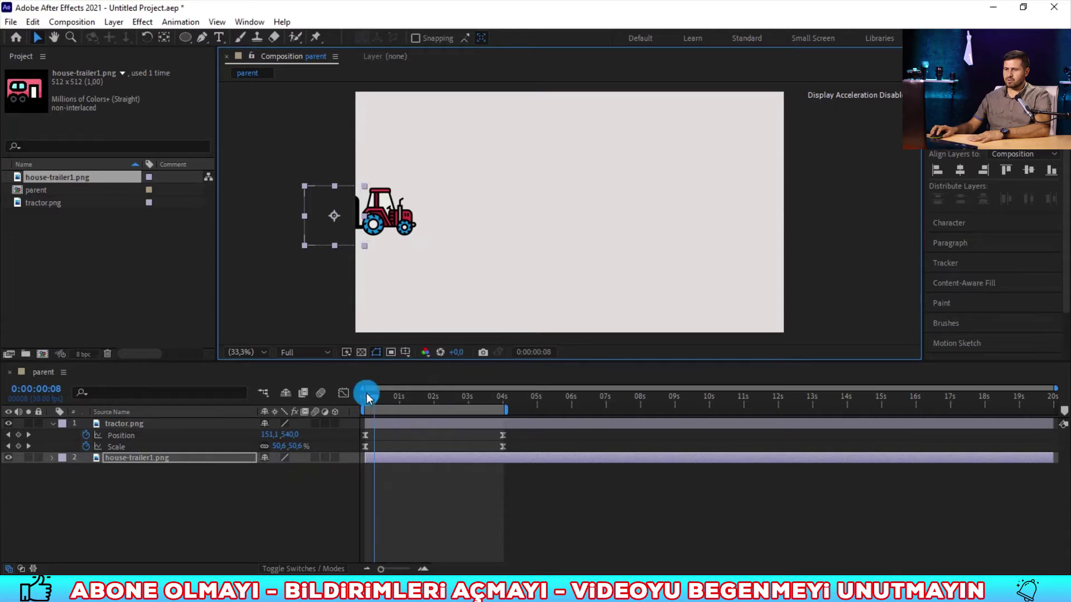
- Scrub the tractor animation from the start and move the trailer into view at the left
left_click(362, 410)
left_click(118, 445)
left_click(119, 484)
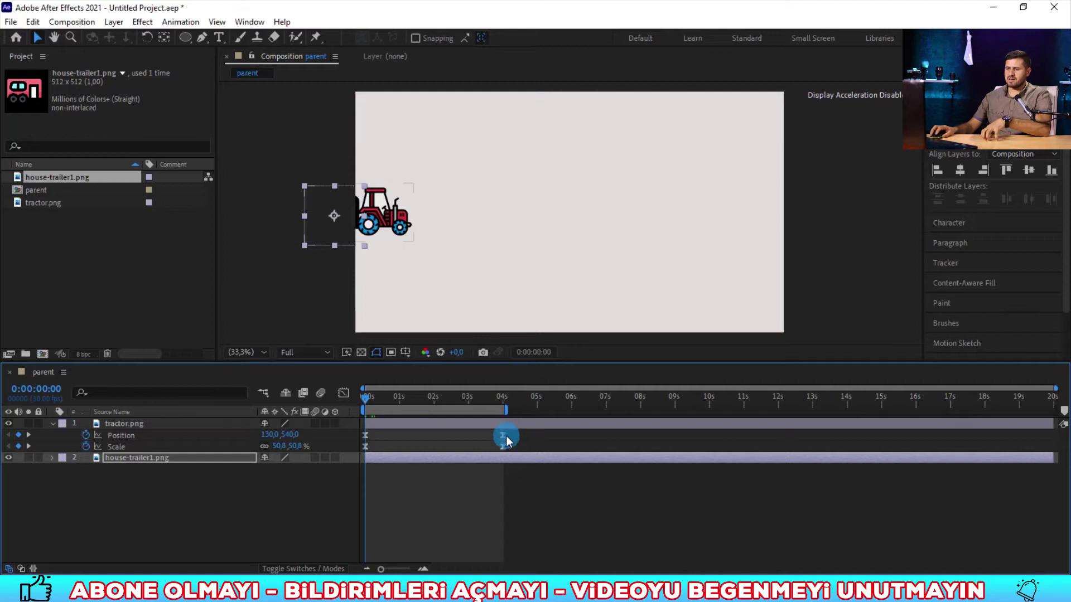
mouse_move(506, 440)
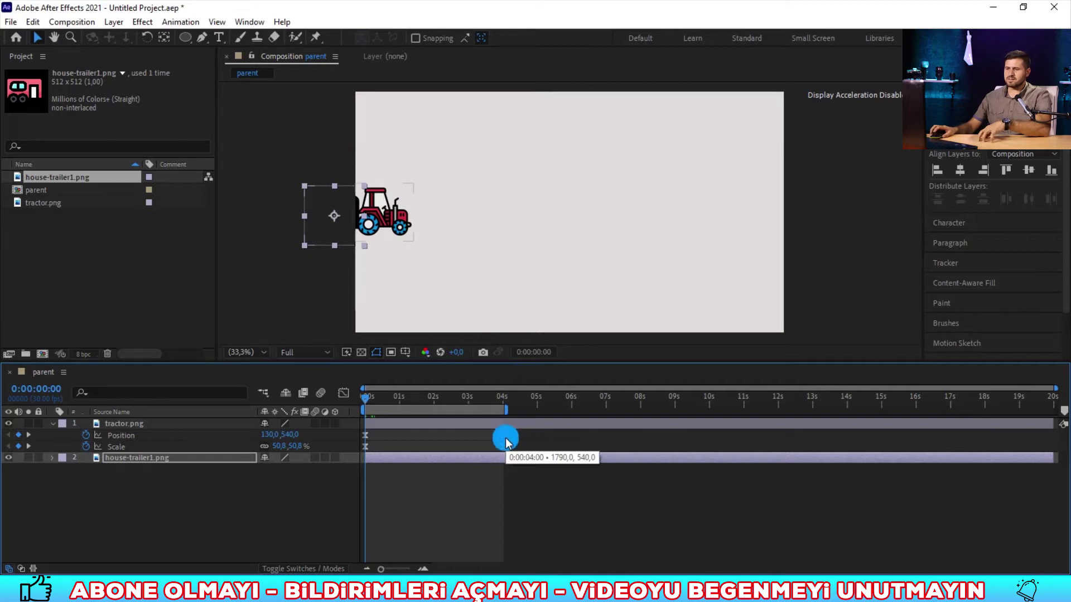
left_click(505, 441)
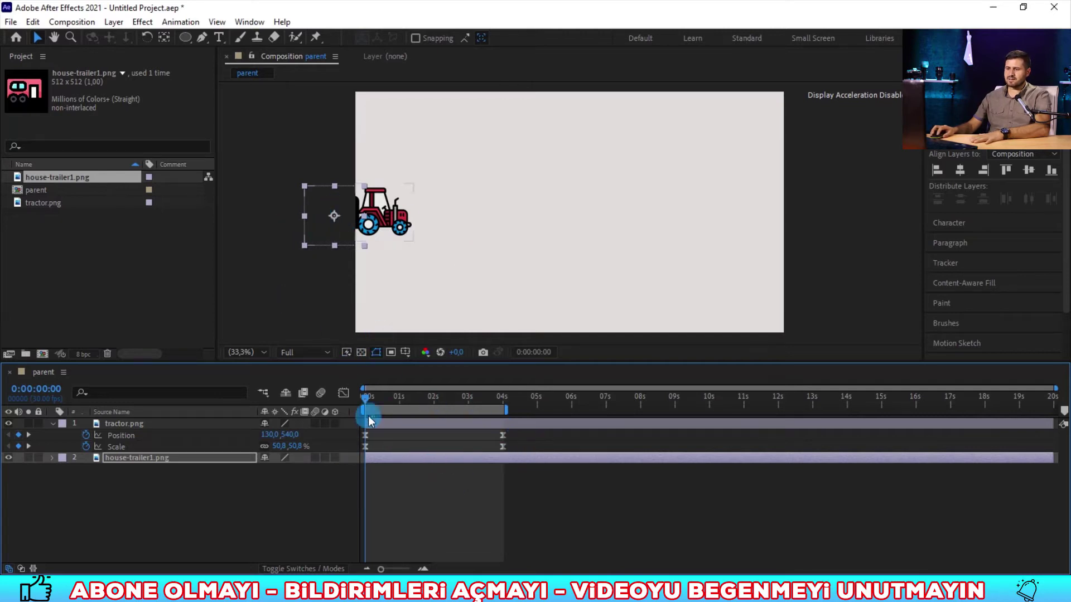
mouse_move(366, 397)
left_mouse_down()
mouse_move(459, 397)
mouse_move(415, 450)
left_mouse_up()
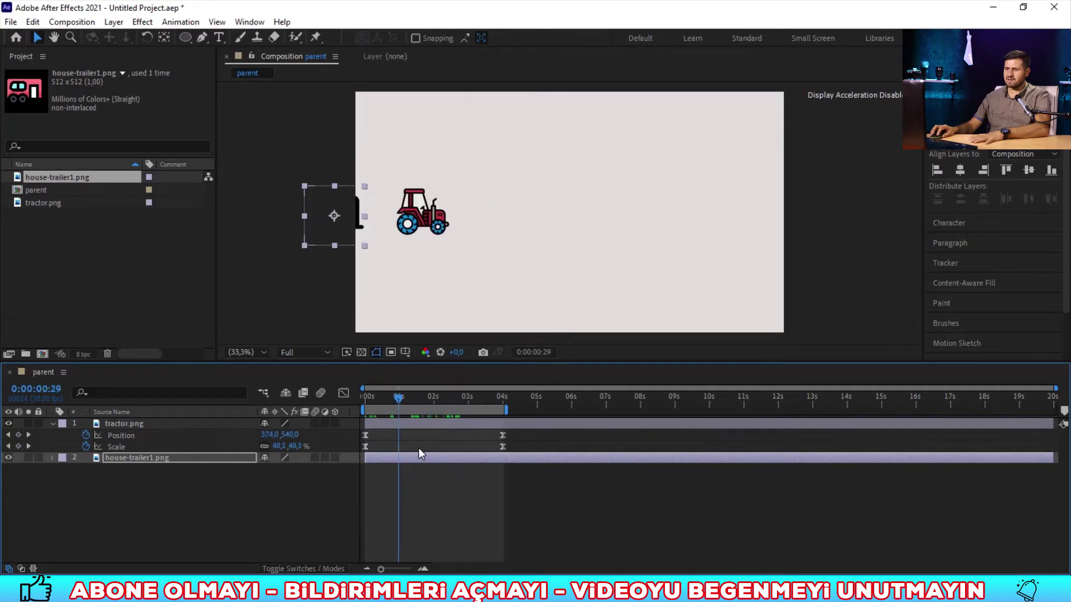
left_click(187, 492)
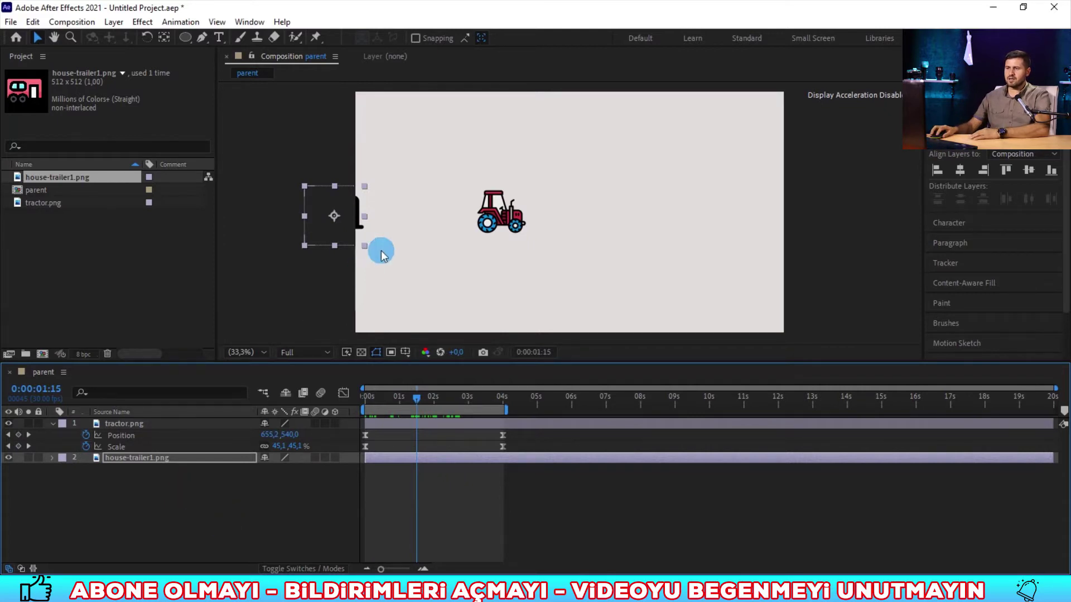
left_click_drag(342, 211, 425, 180)
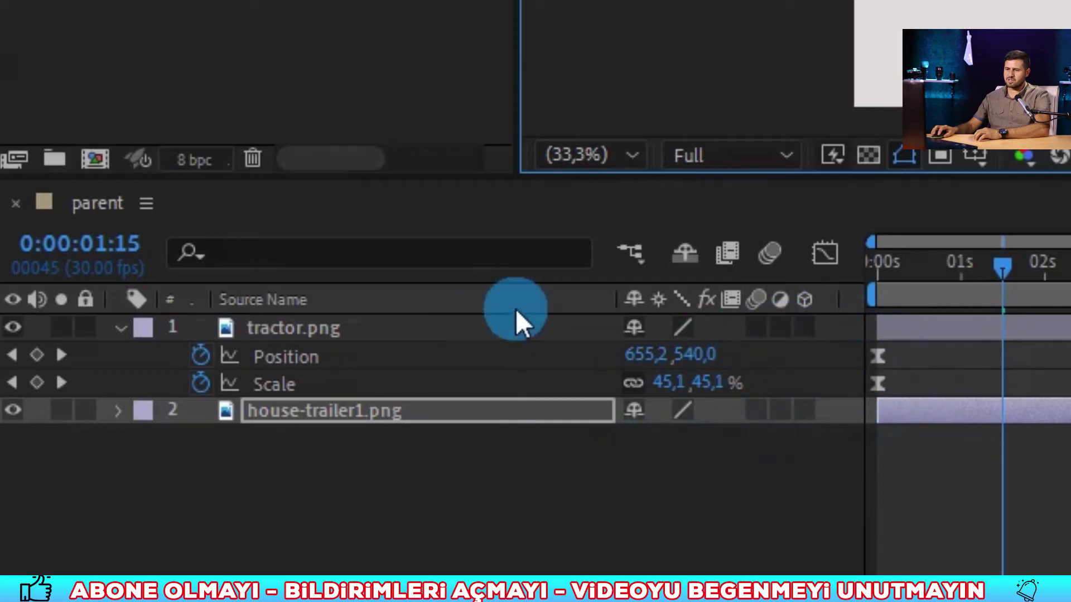
- Enable the Parent & Link column from the timeline's Columns menu
right_click(482, 309)
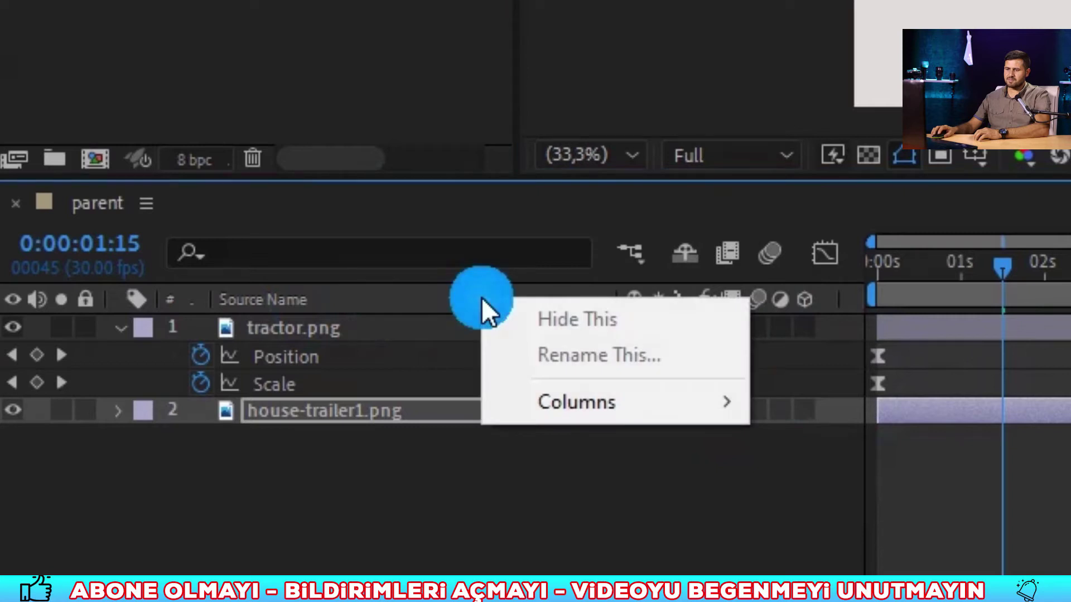
mouse_move(600, 406)
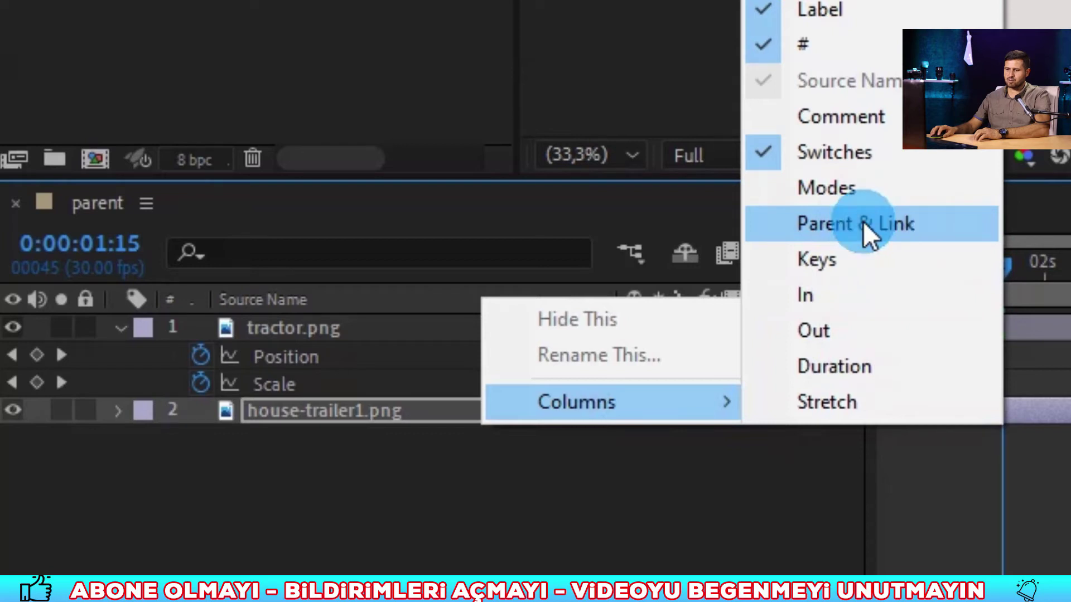
left_click(887, 234)
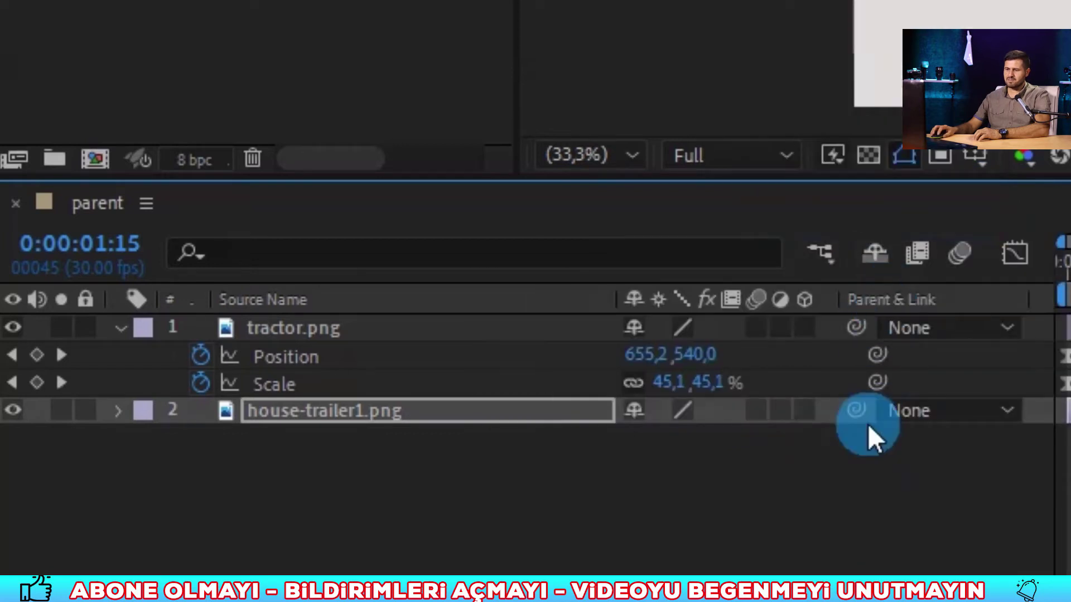
- Collapse the tractor layer and check both layers' parent menus, leaving each set to None
left_click(120, 329)
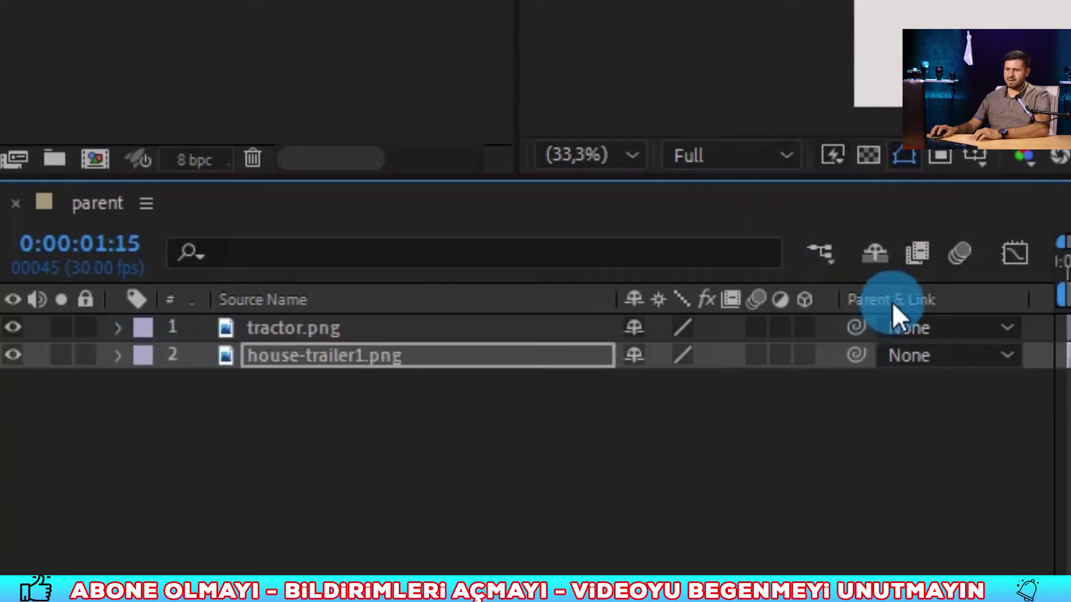
left_click(968, 328)
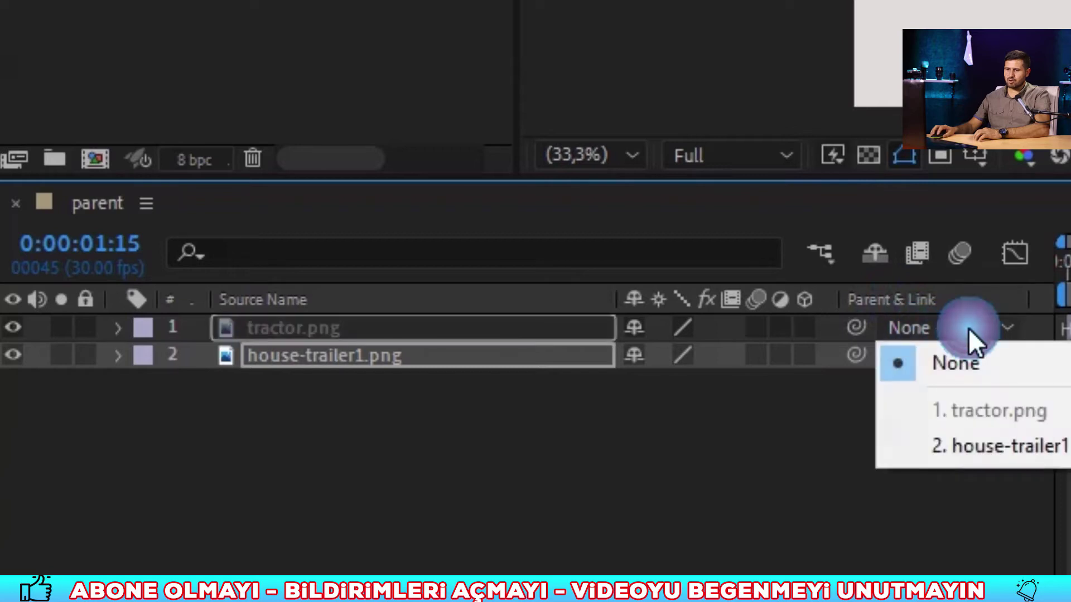
left_click(852, 401)
left_click(969, 331)
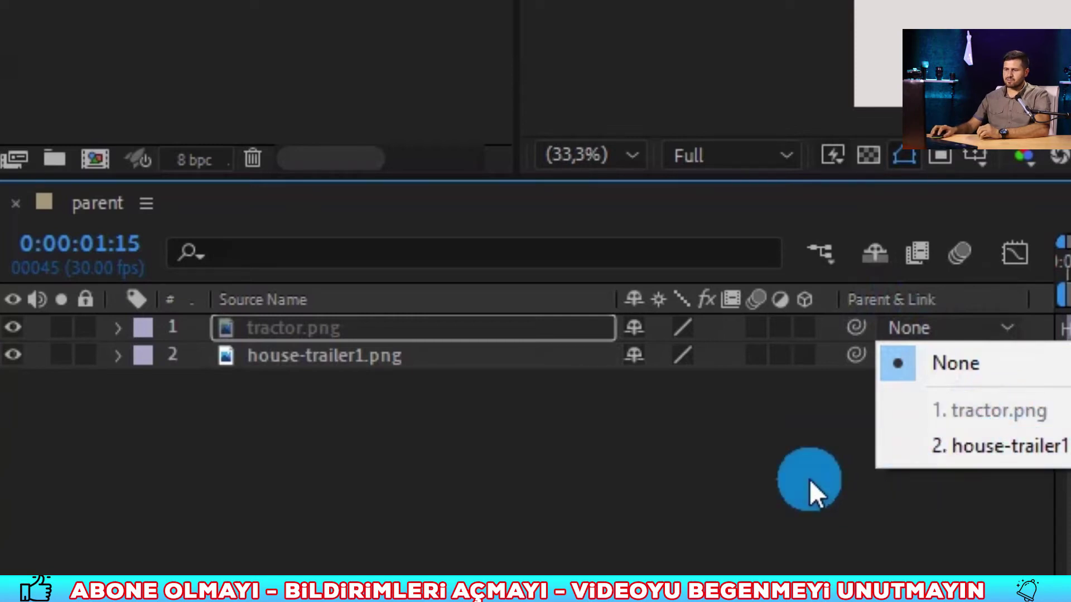
left_click(809, 480)
left_click(999, 352)
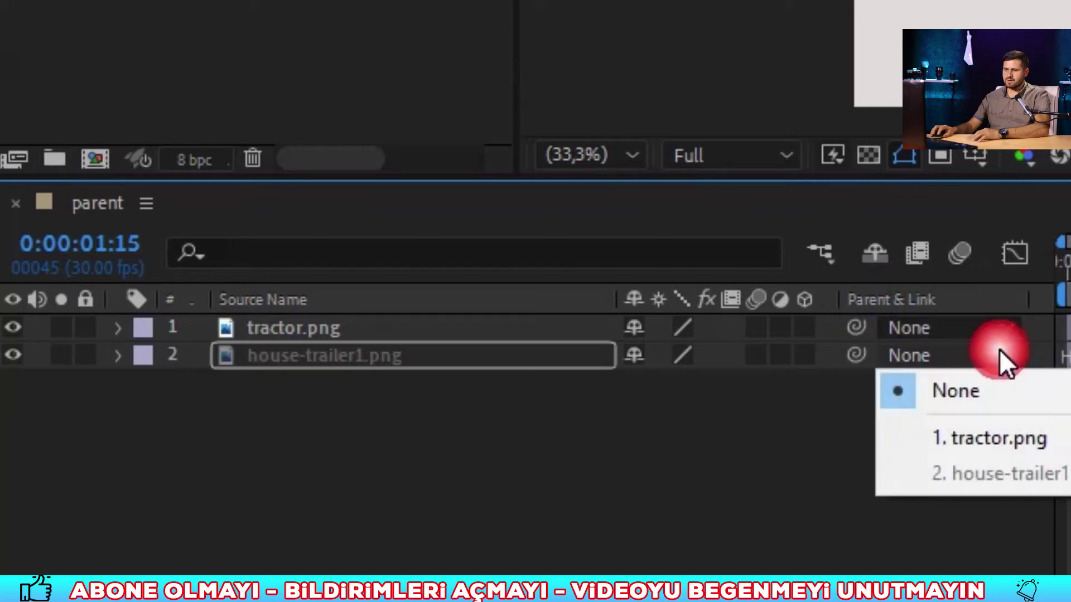
left_click(1002, 438)
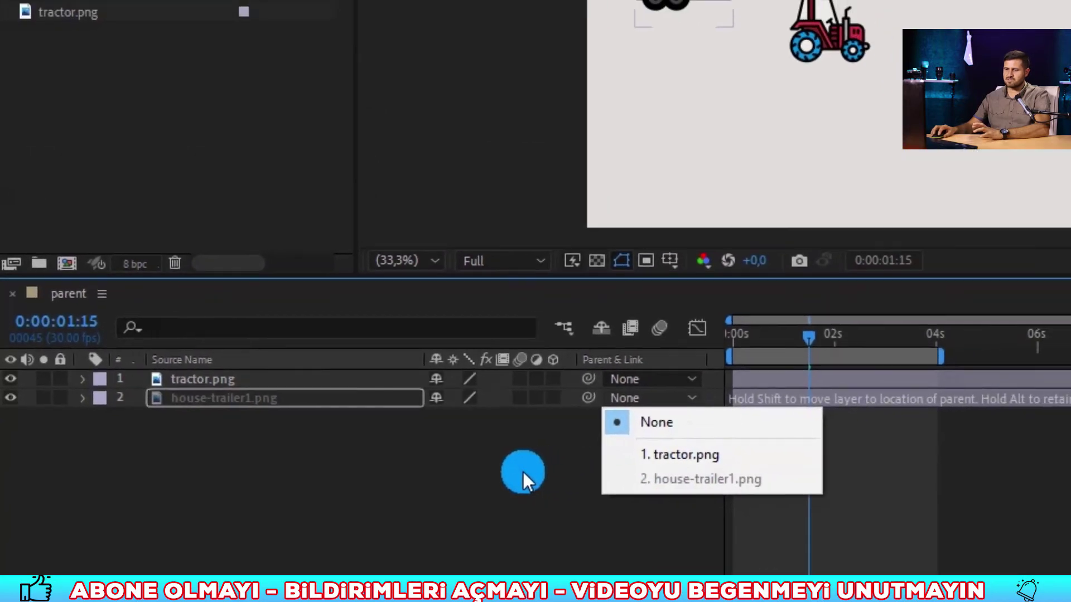
left_click(523, 471)
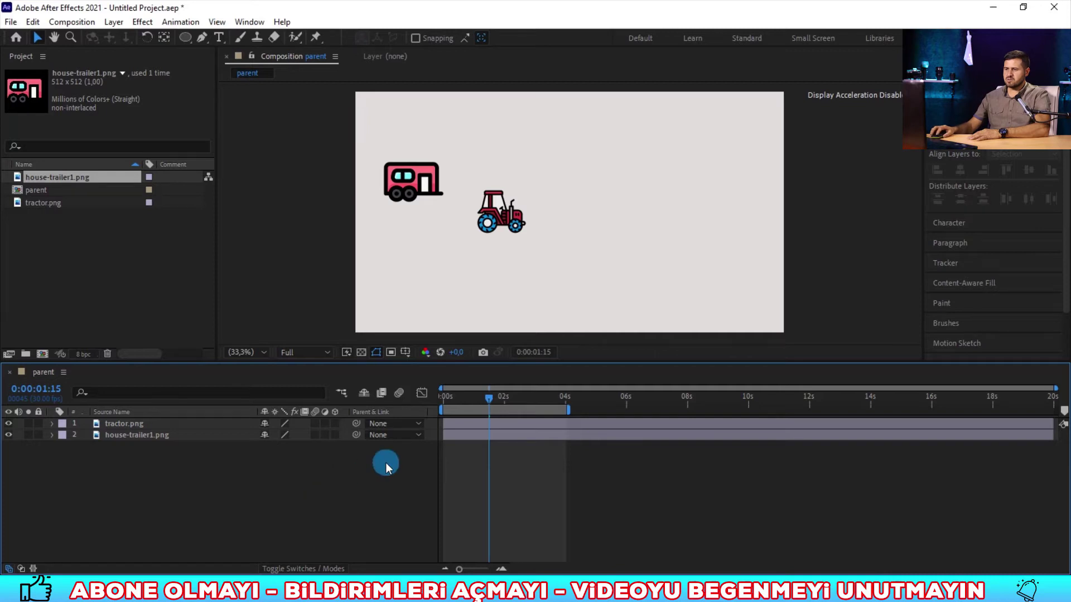
- Reveal the tractor's animated properties with U, then collapse the tractor layer to a single row
left_click(181, 424)
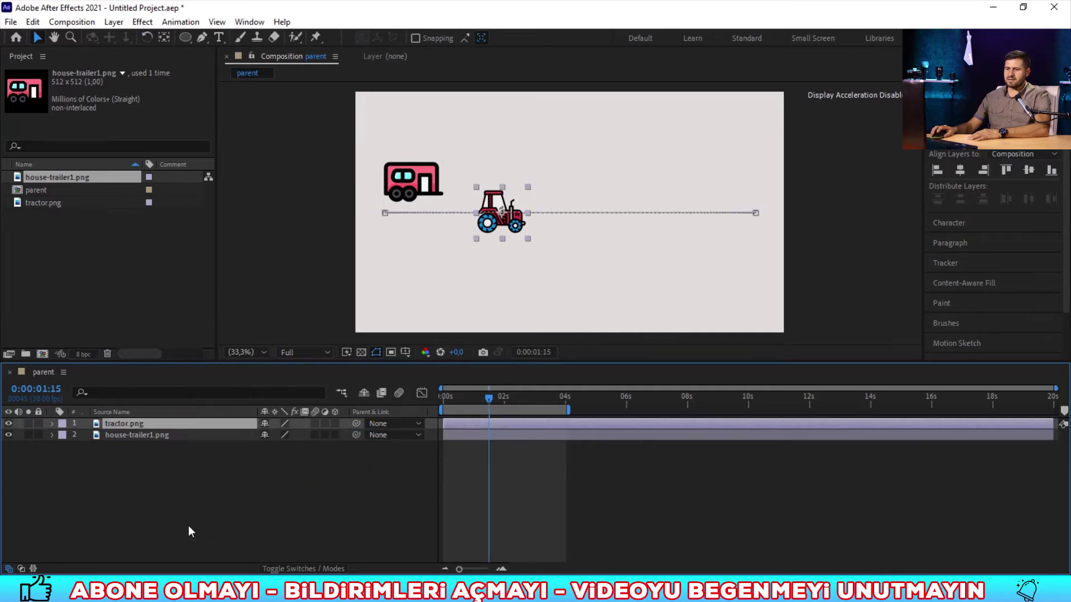
key("u")
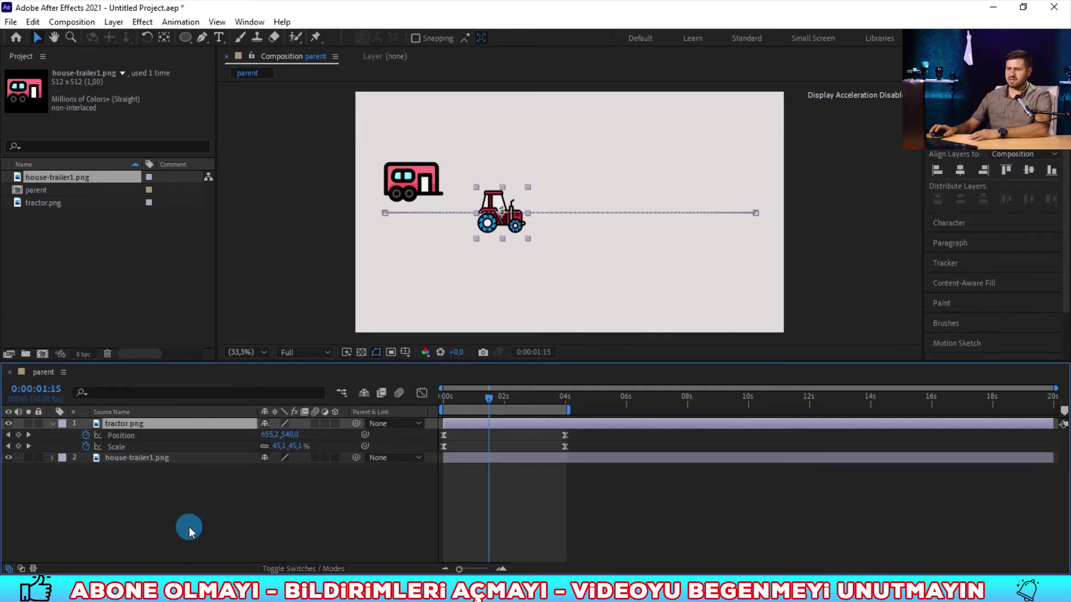
left_click(131, 461)
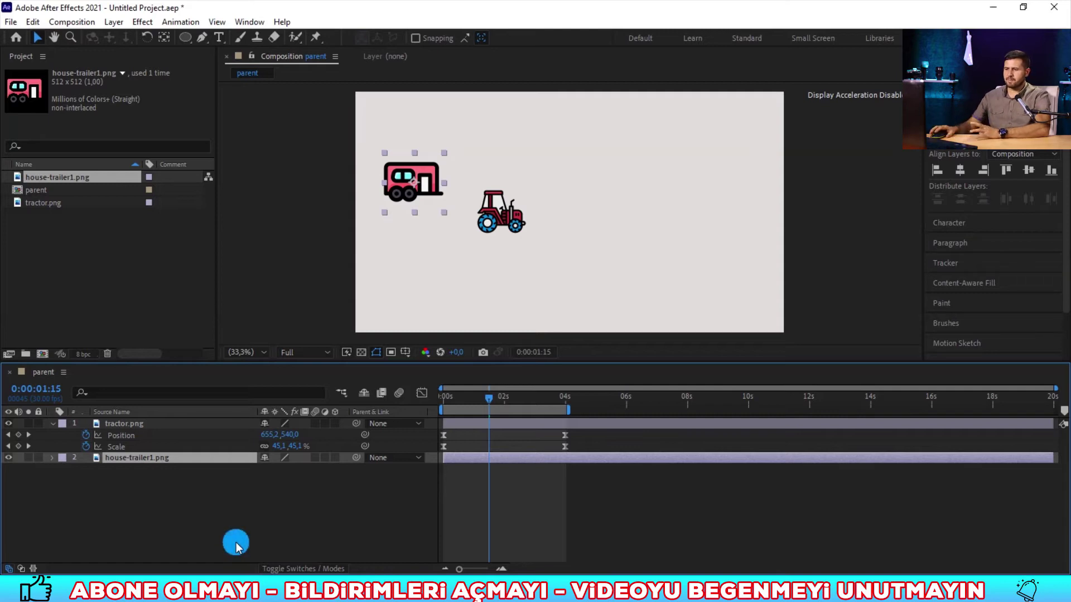
left_click(53, 424)
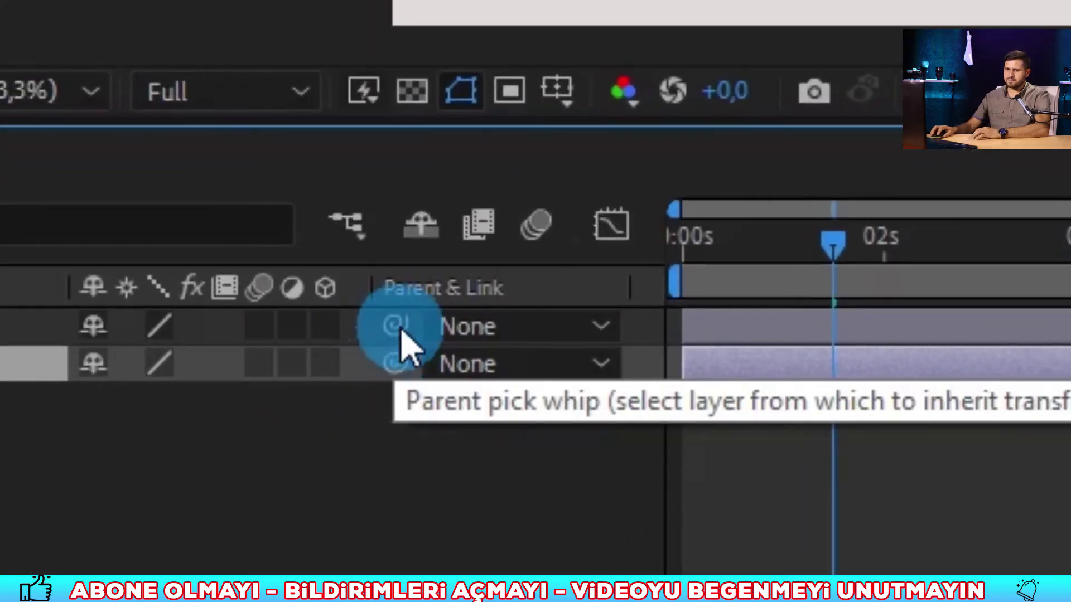
left_click_drag(400, 331, 381, 411)
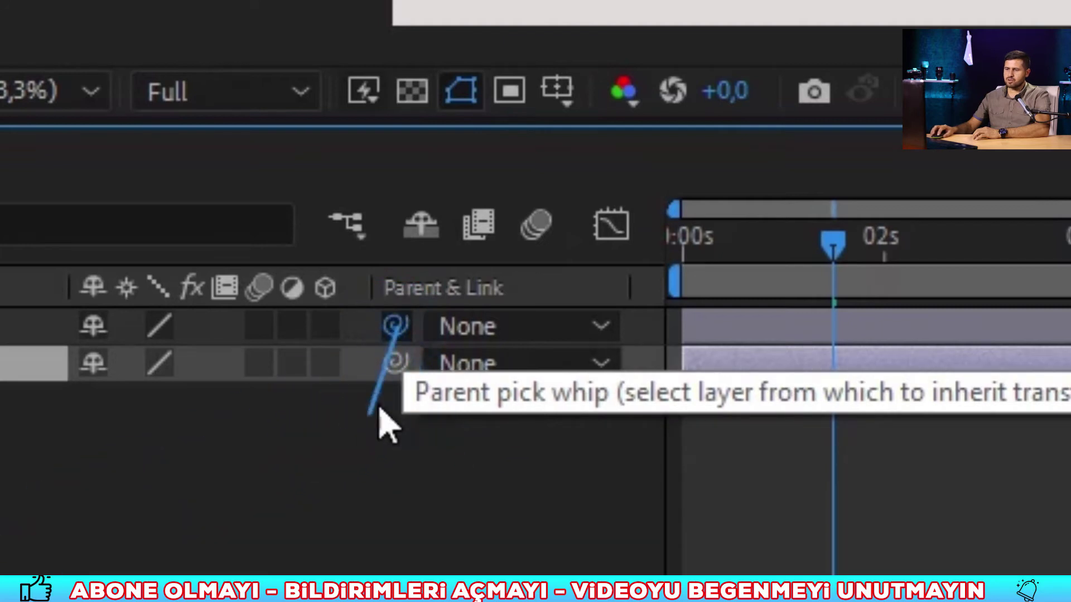
mouse_move(379, 410)
left_mouse_down()
mouse_move(452, 379)
mouse_move(397, 357)
left_mouse_up()
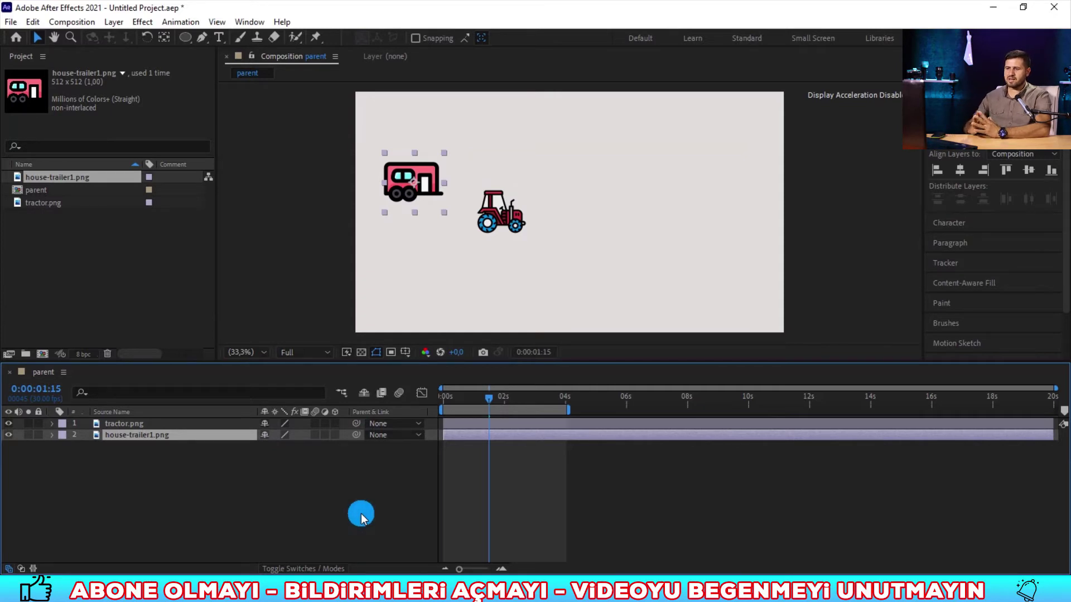
- Pick-whip house-trailer1.png to tractor.png, confirming its parent as '1. tractor.png' in the dropdown
left_click(134, 422)
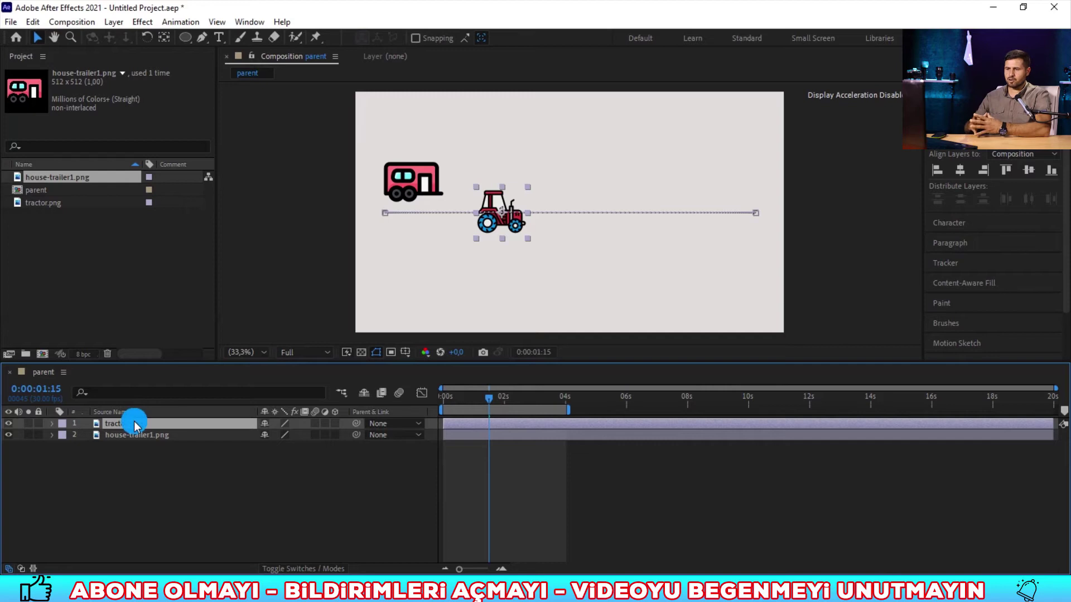
left_click(263, 482)
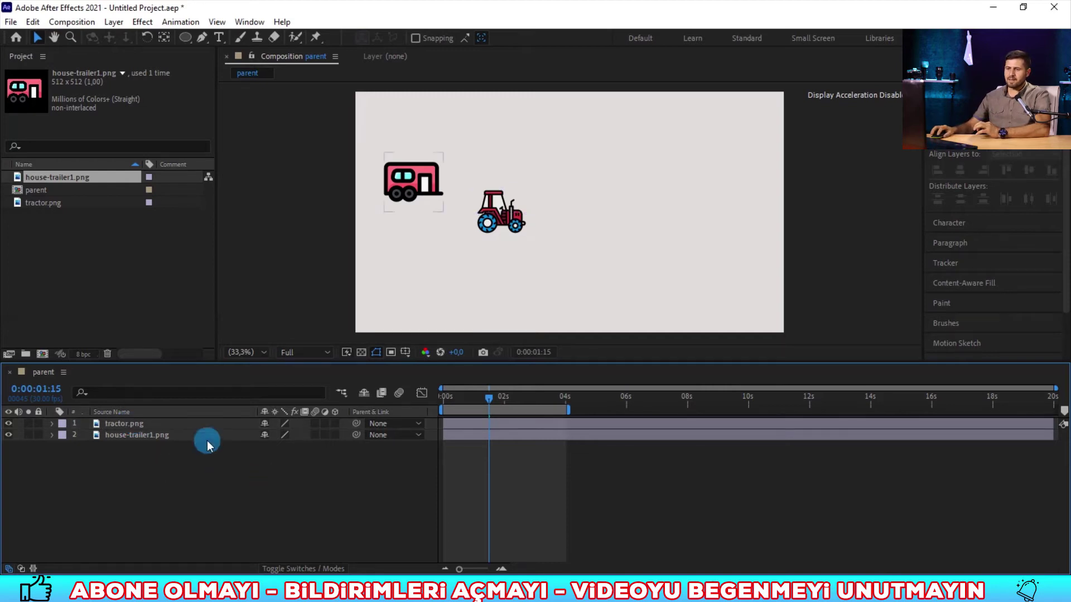
mouse_move(356, 435)
left_mouse_down()
mouse_move(234, 463)
mouse_move(274, 434)
mouse_move(356, 435)
left_mouse_up()
left_click_drag(216, 531, 143, 422)
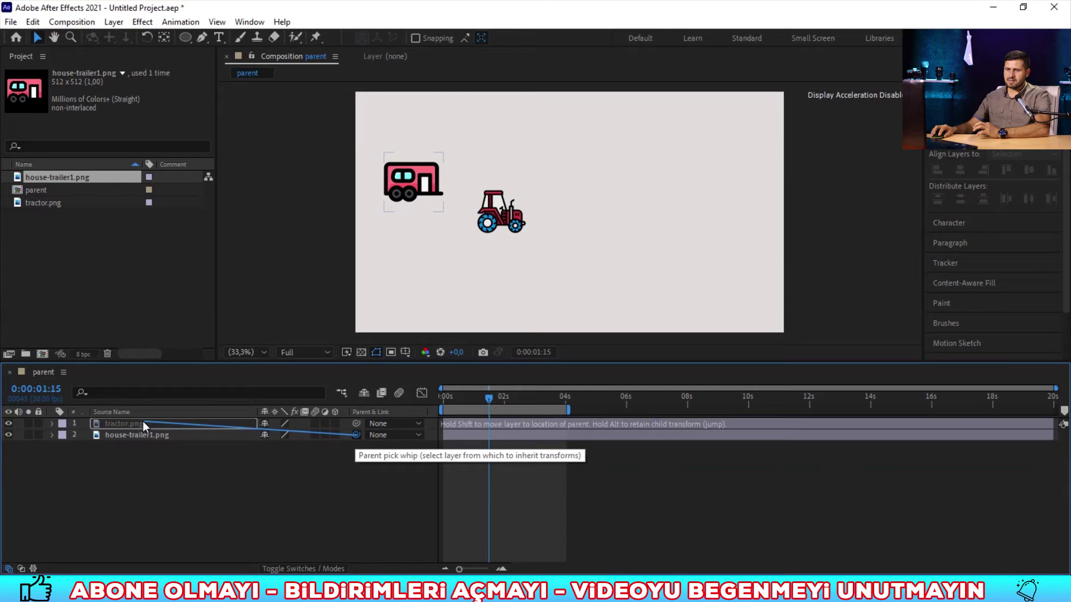
left_click_drag(143, 424, 144, 423)
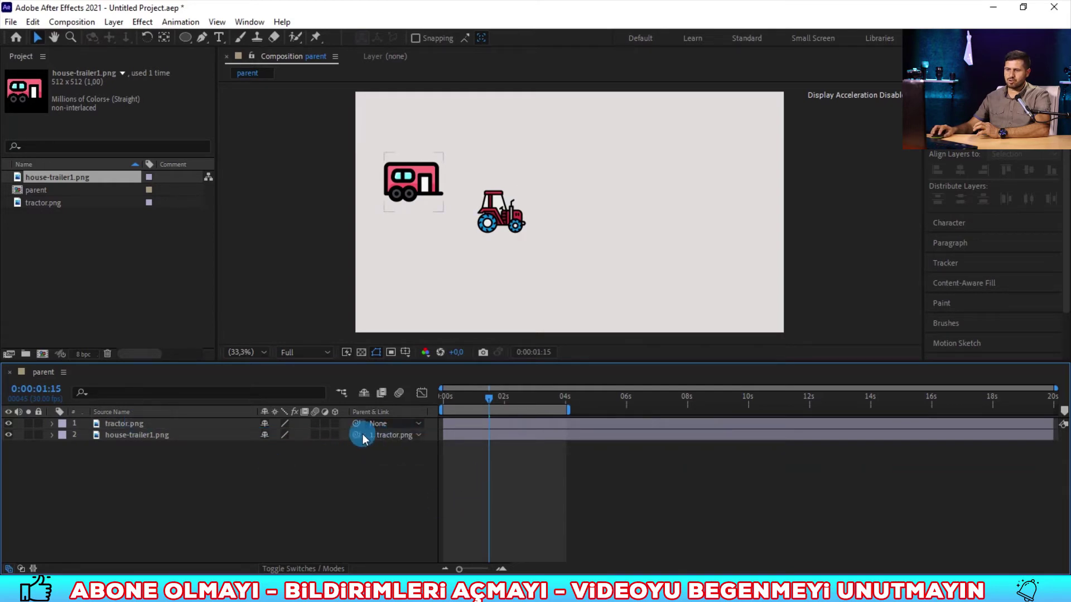
left_click(396, 441)
left_click(404, 449)
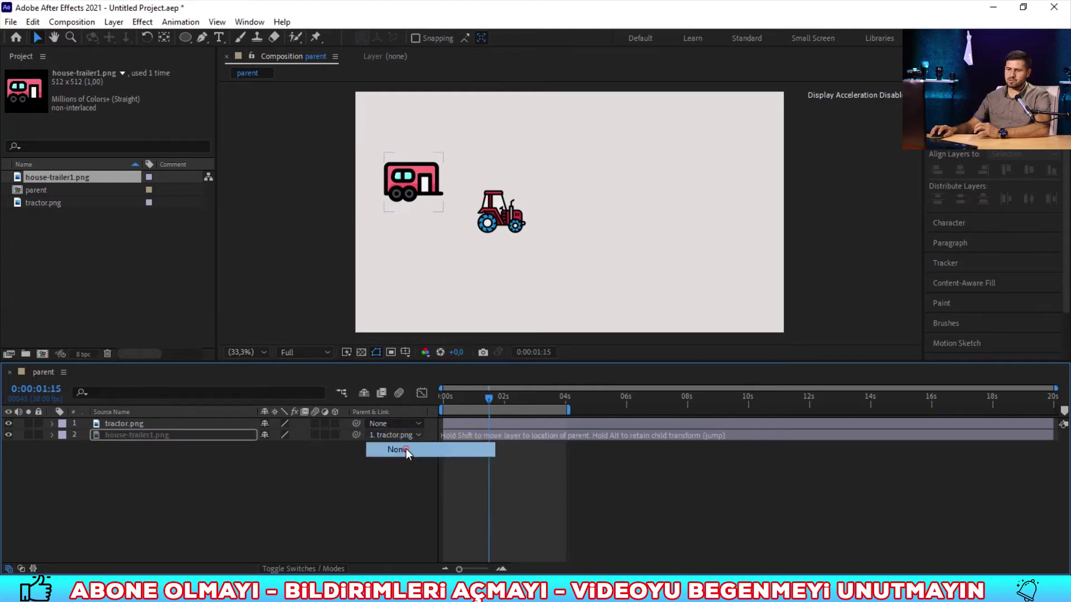
left_click(406, 435)
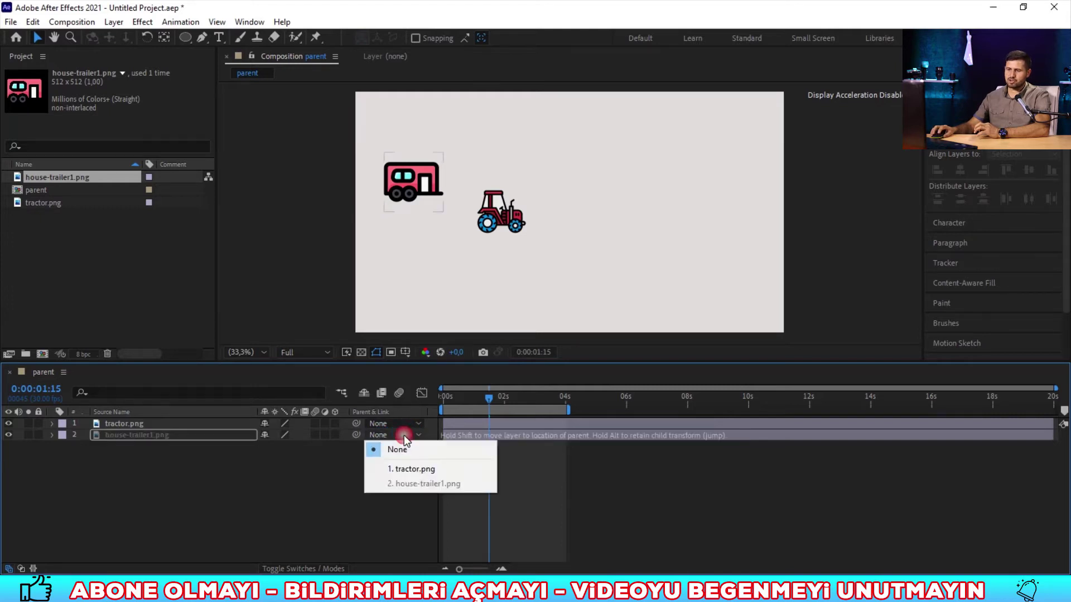
left_click(405, 472)
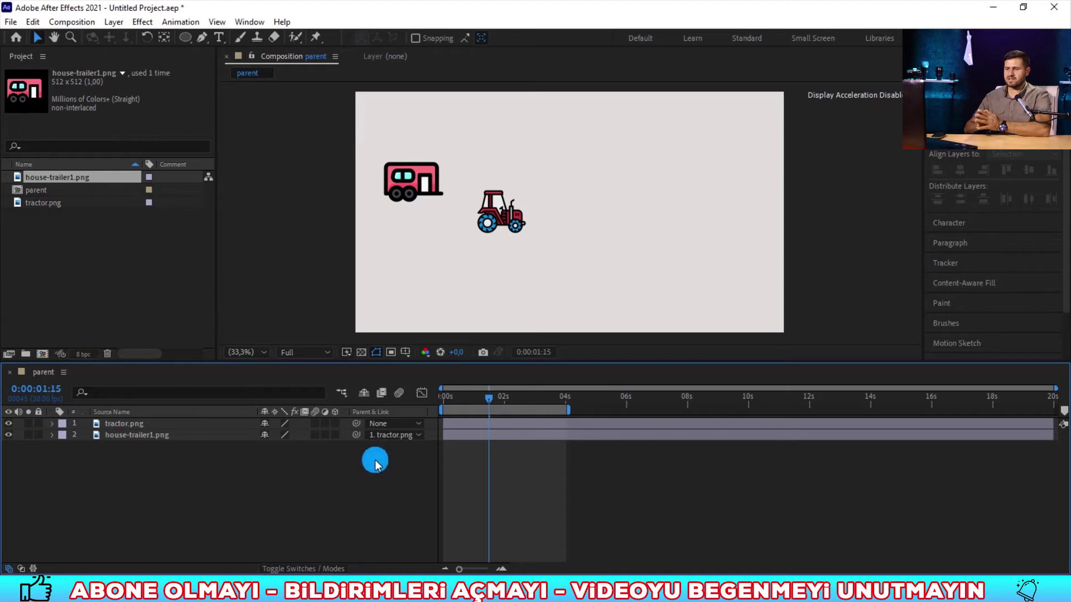
- Reveal the tractor's Position and Scale keyframes and preview the trailer travelling with it
left_click(184, 427)
left_click_drag(195, 447, 186, 429)
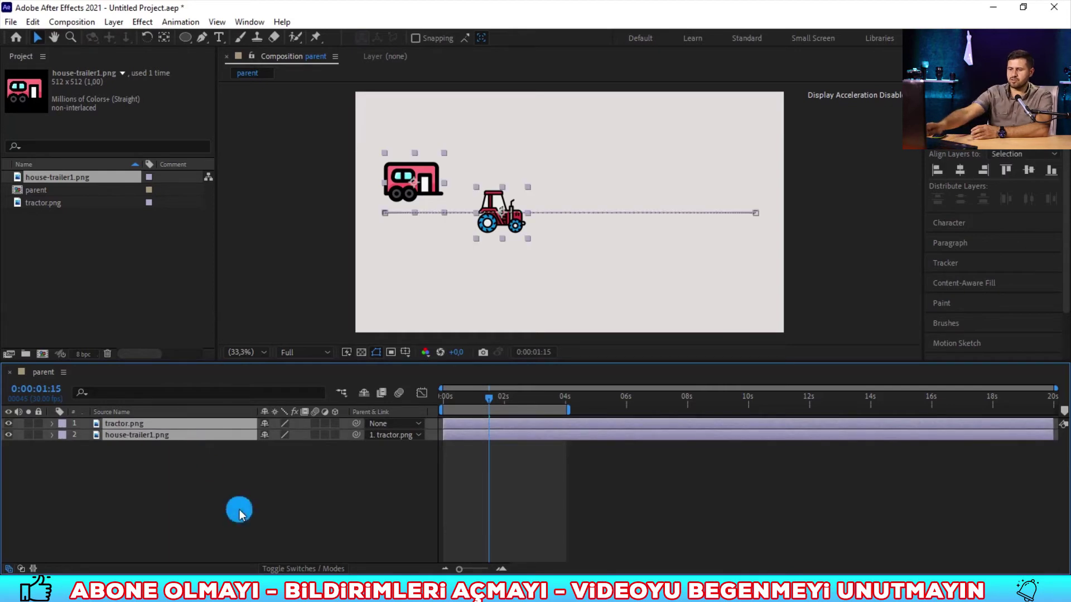
key("u")
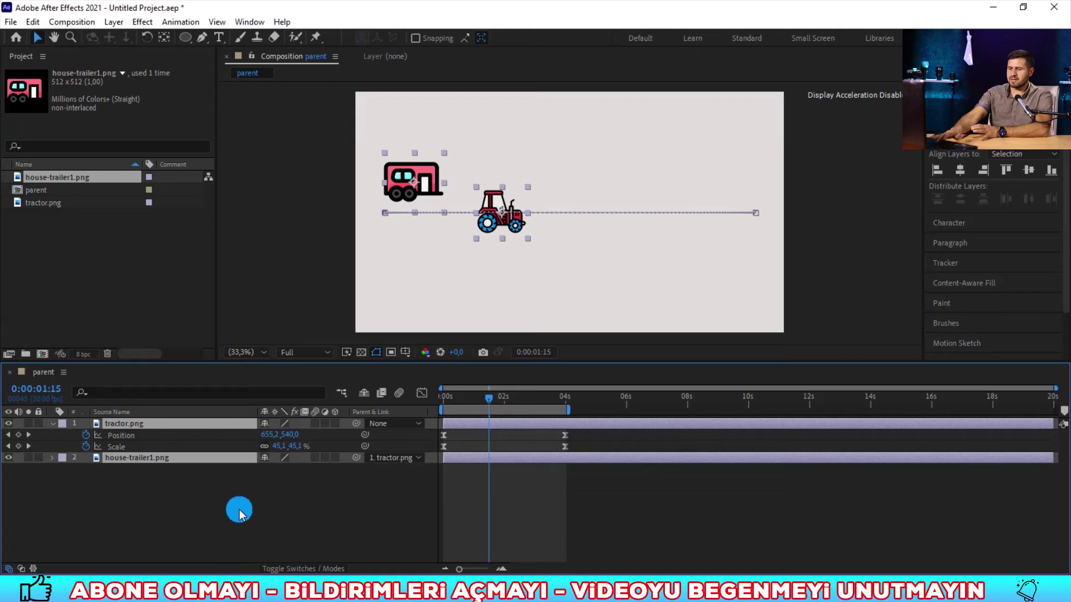
key("space")
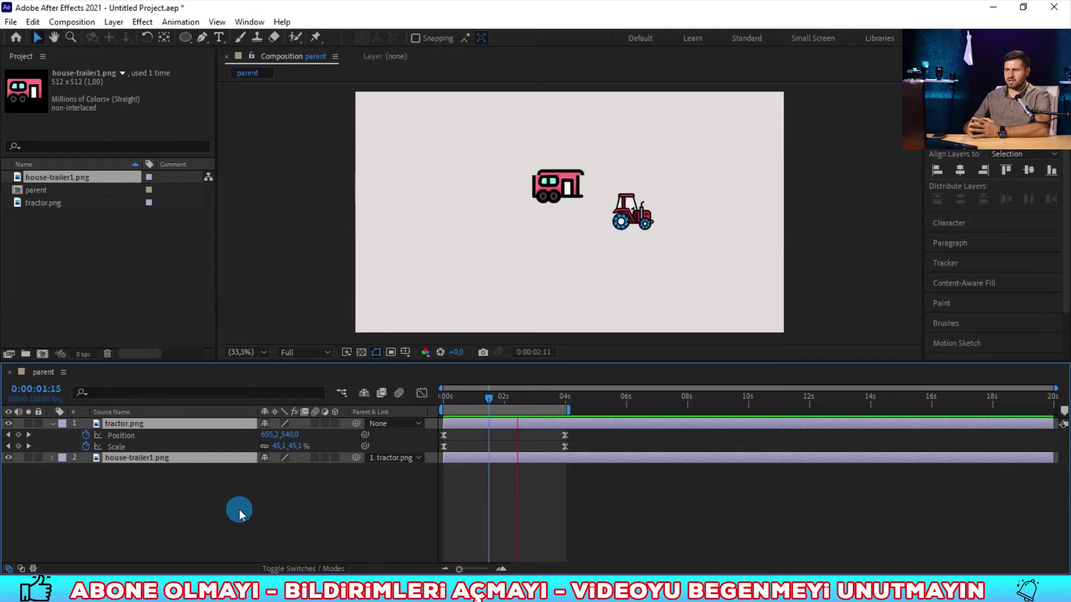
key("space")
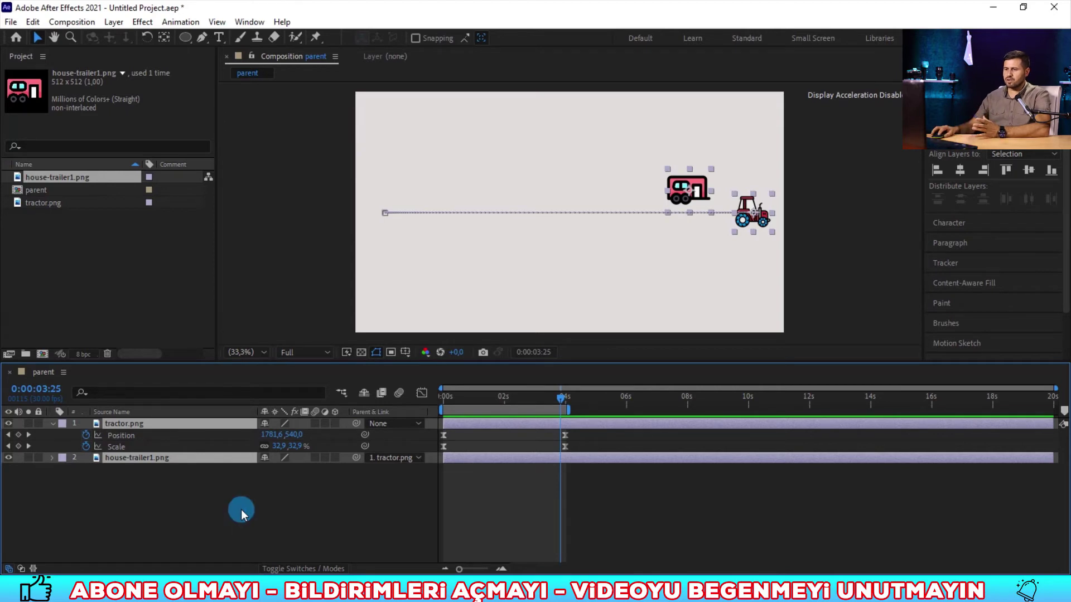
- Deselect the layers and open the house trailer's Parent dropdown
left_click(240, 510)
left_click(455, 441)
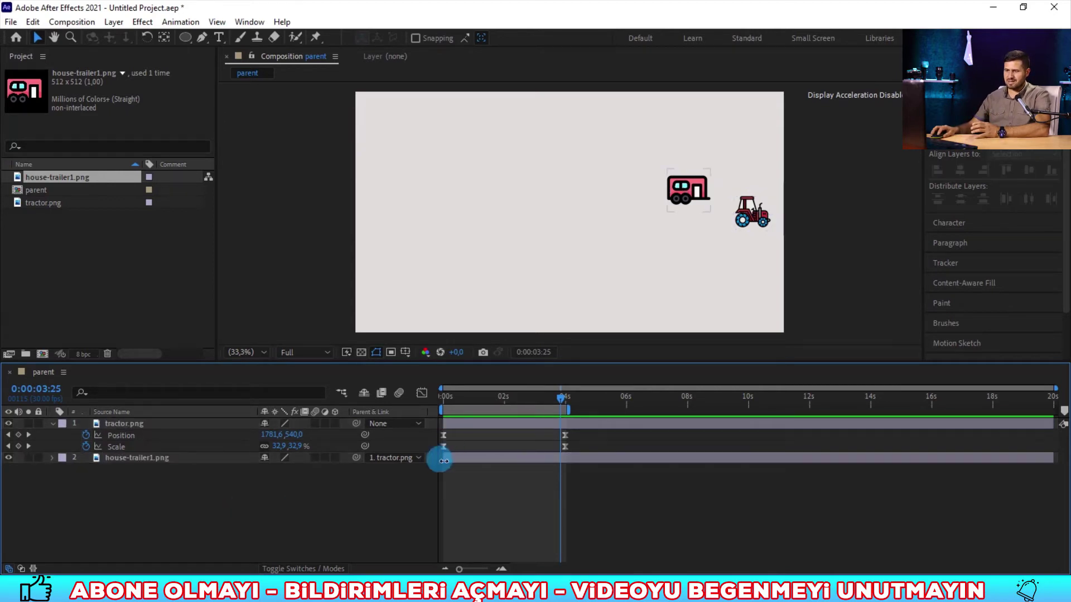
left_click(409, 460)
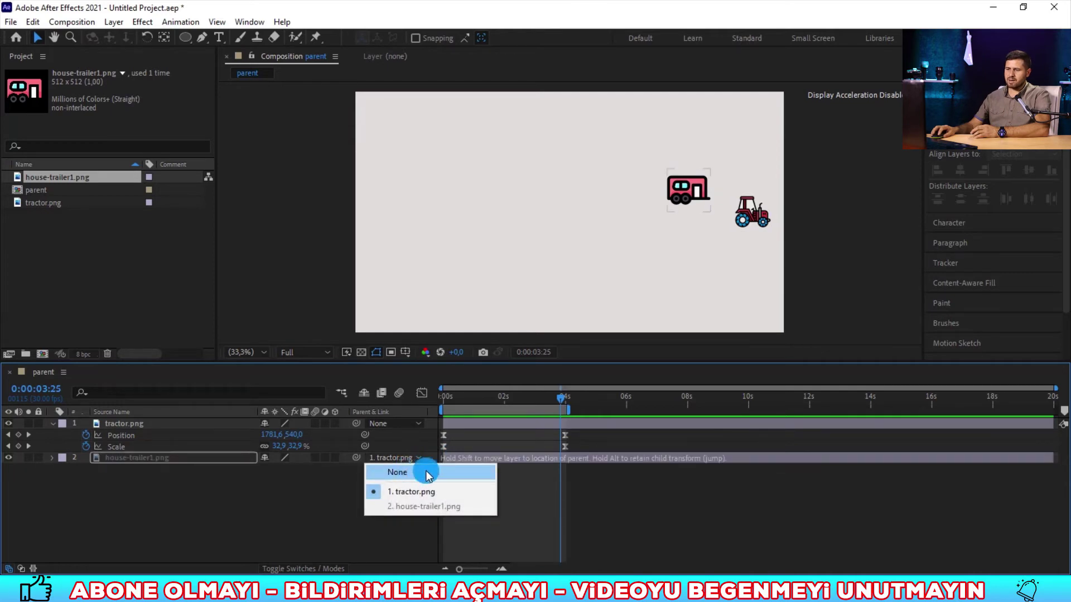
- Set the trailer's Parent to None and preview it without the link
left_click(429, 478)
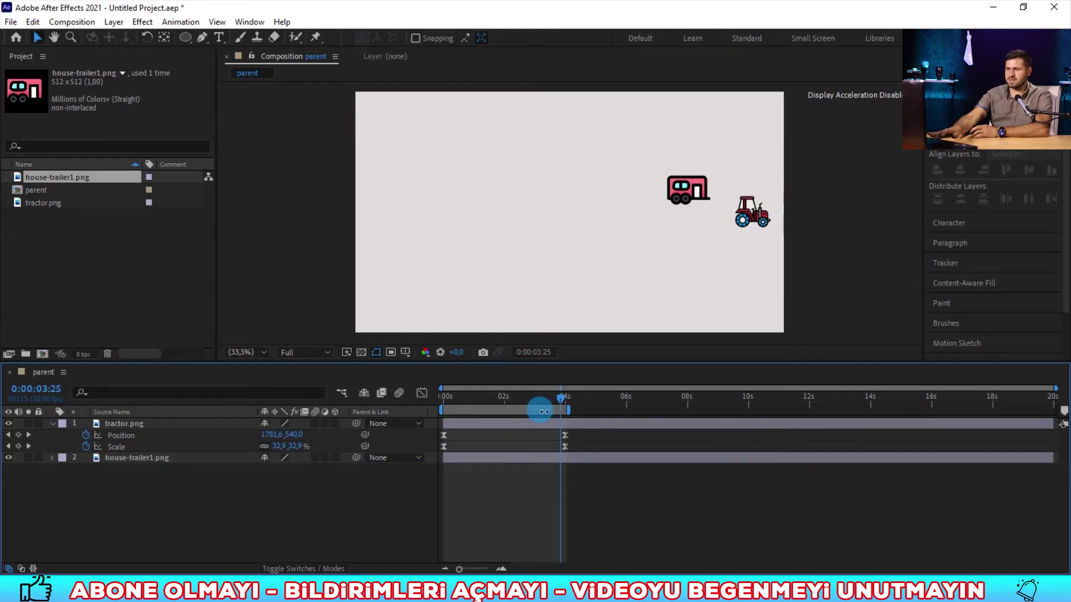
key("space")
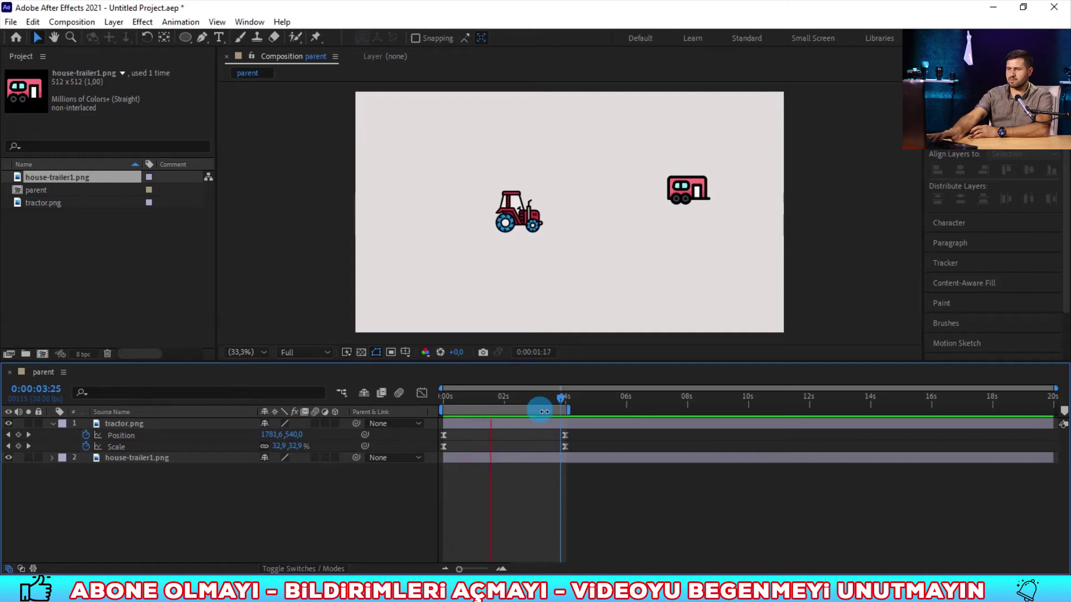
left_click(543, 411)
- Drag the trailer in the Composition panel so it sits right behind the tractor
left_click(705, 195)
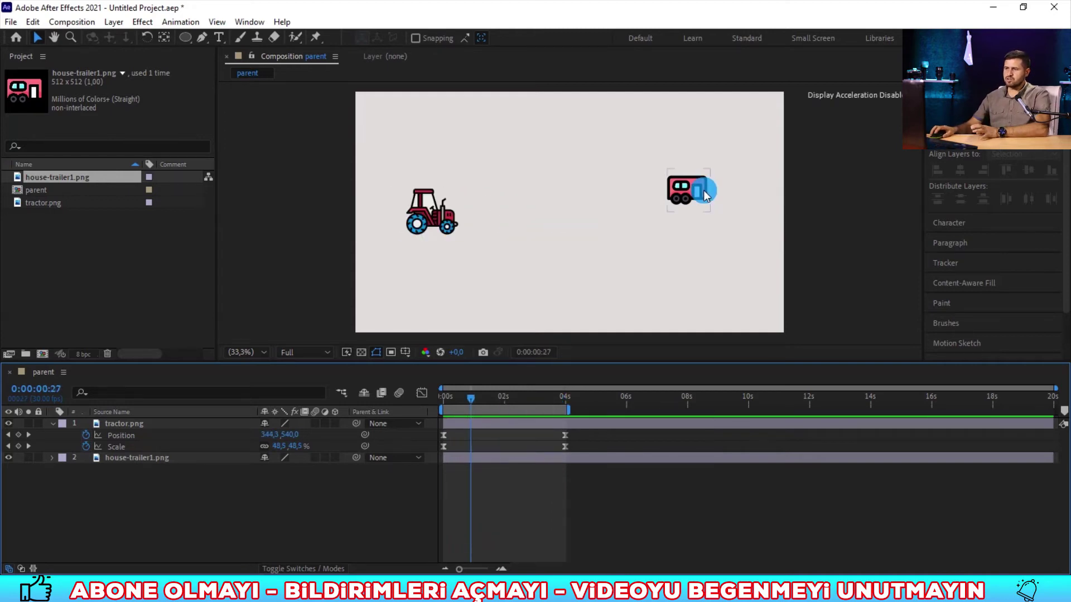
left_click_drag(691, 197, 628, 179)
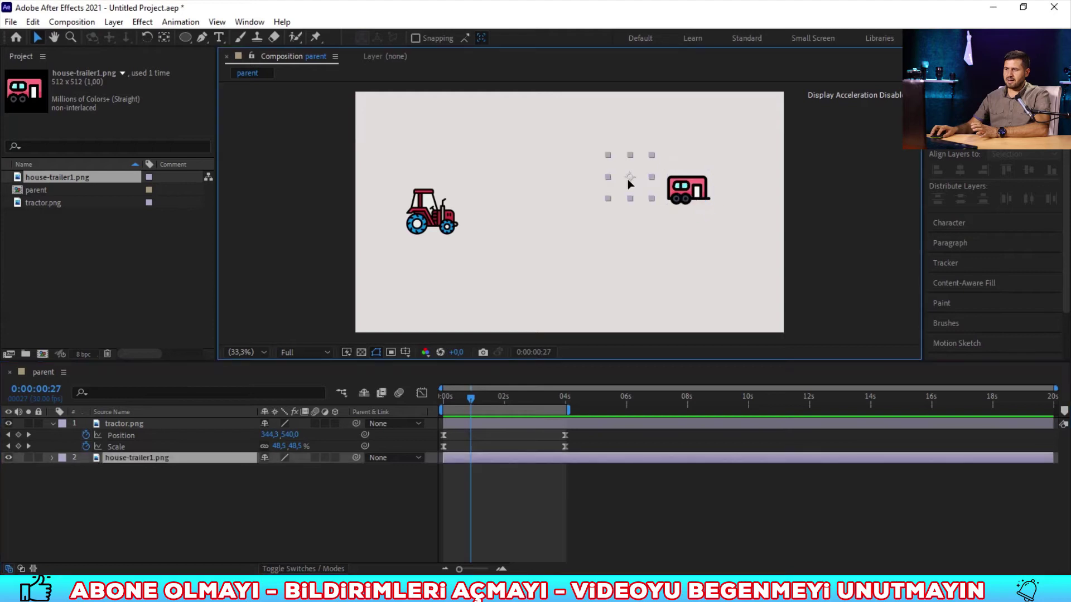
left_click_drag(375, 192, 387, 226)
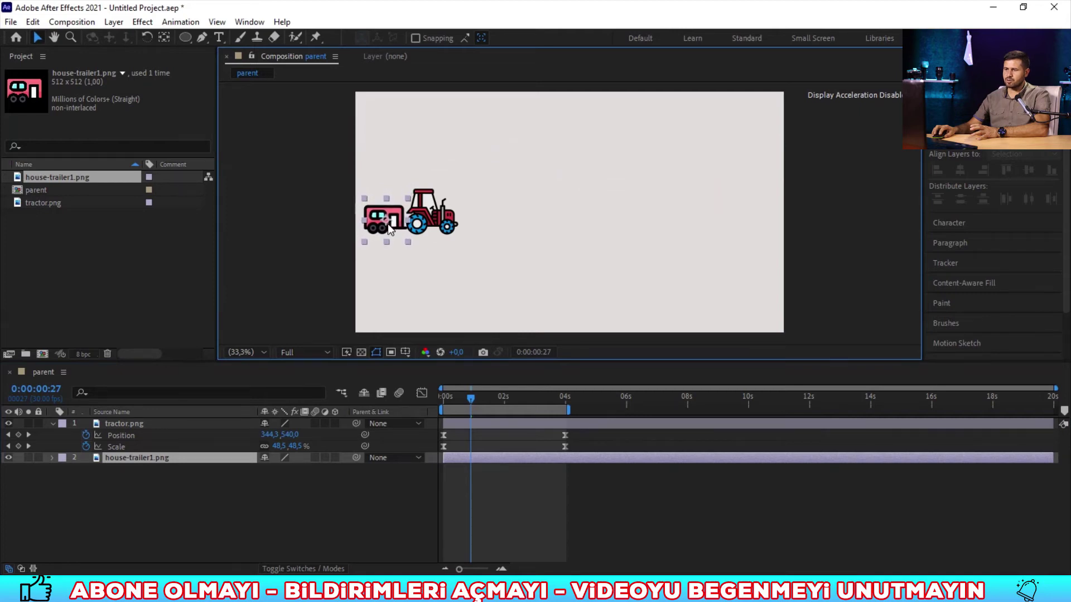
left_click(386, 507)
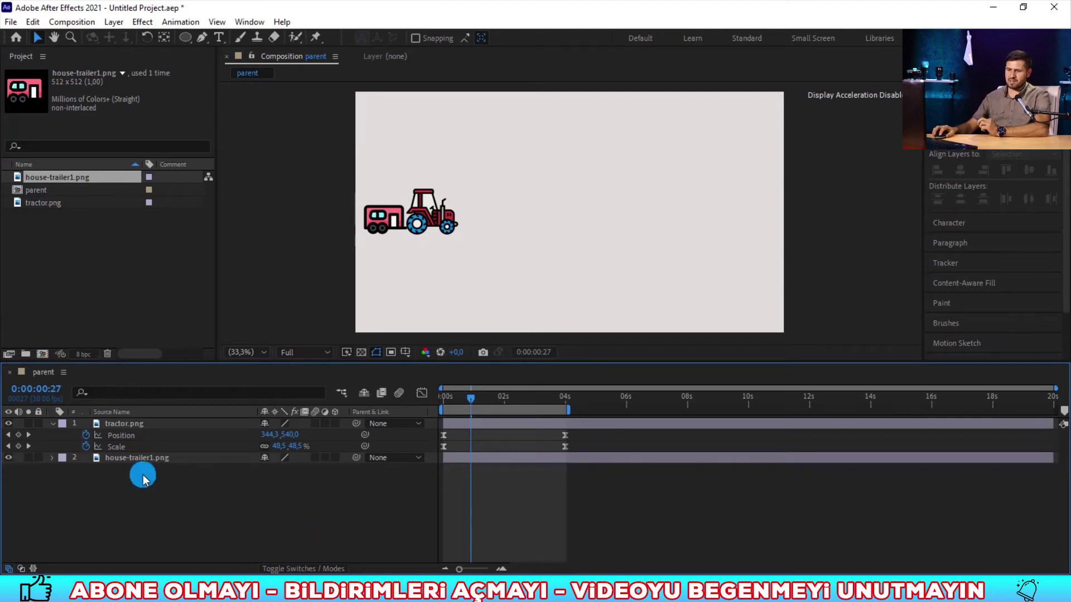
left_click(422, 221)
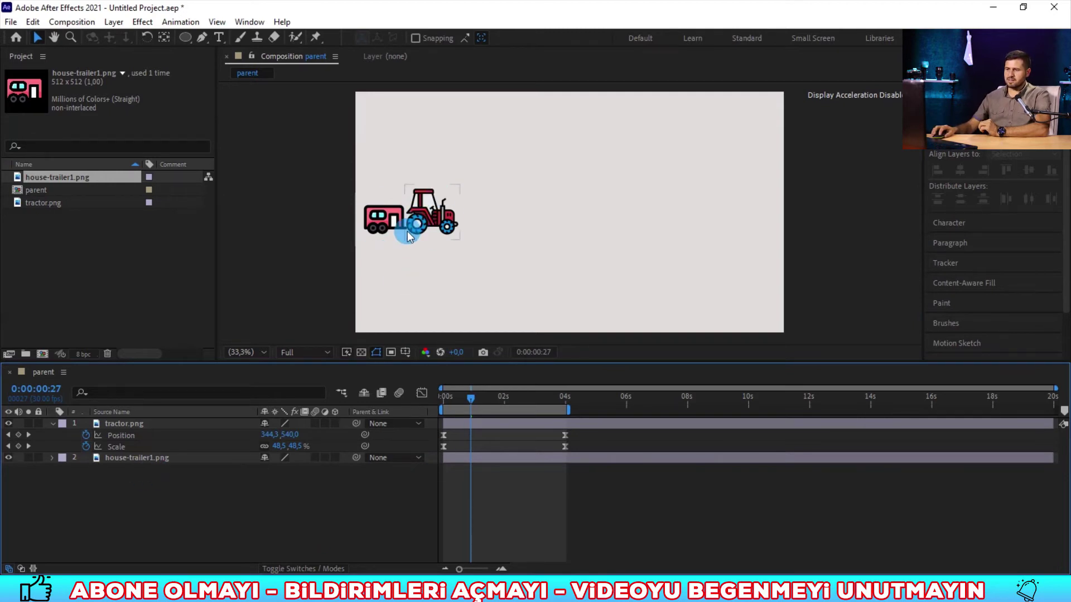
left_click(388, 310)
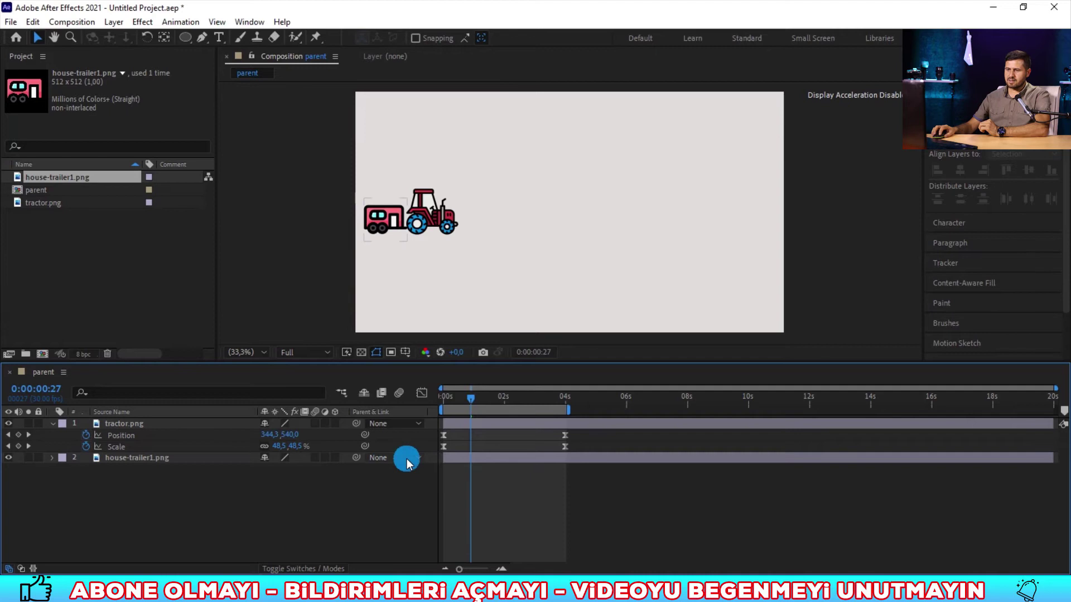
mouse_move(358, 461)
left_mouse_down()
mouse_move(331, 473)
mouse_move(99, 424)
left_mouse_up()
- Parent house-trailer1.png to tractor.png and preview the trailer being towed behind it
left_click(265, 488)
left_click(311, 507)
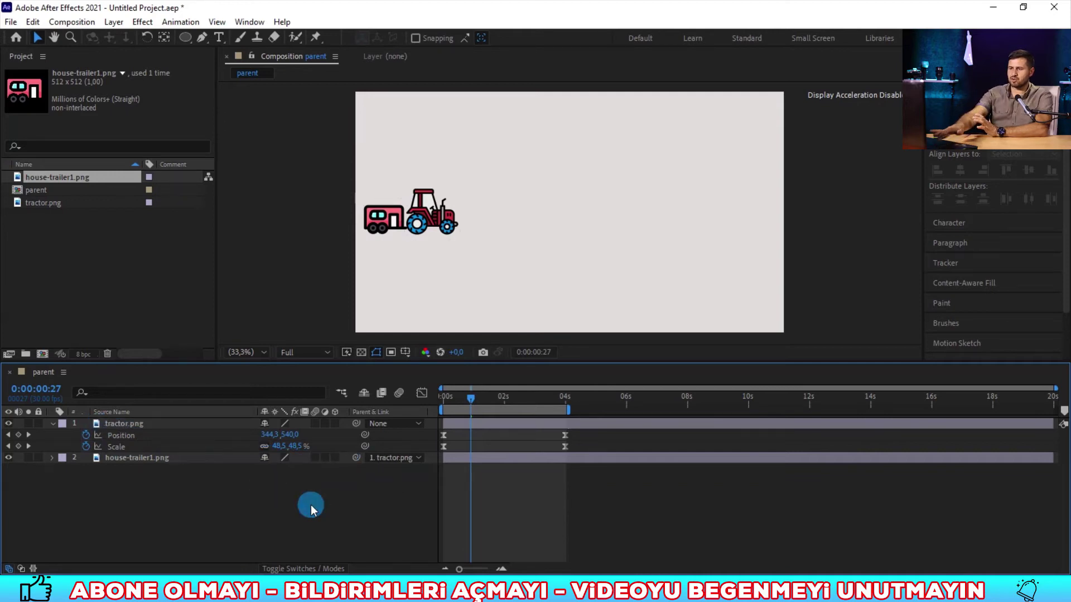
key("space")
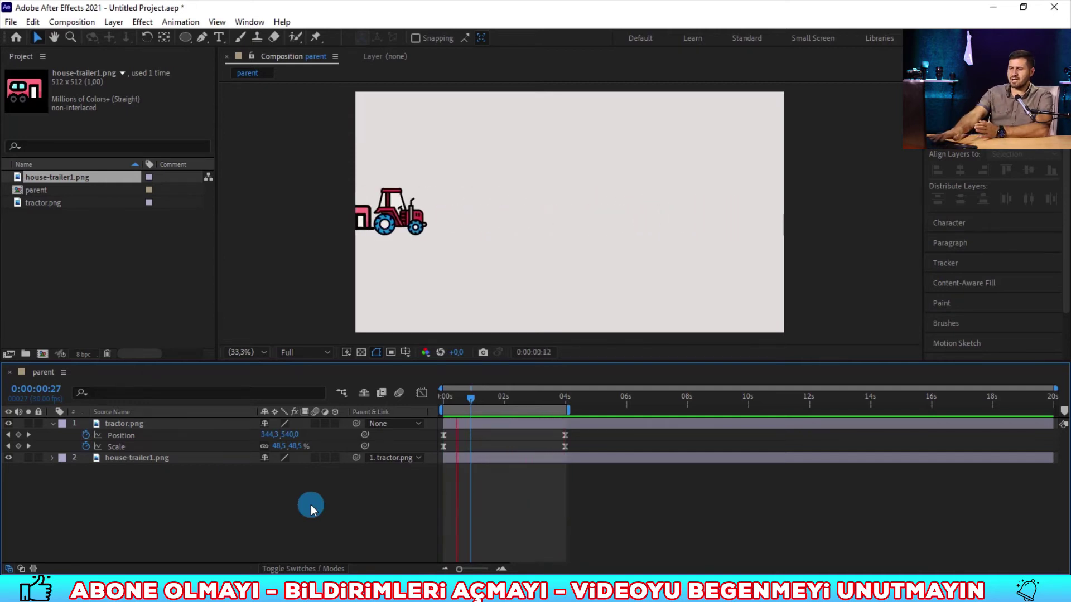
key("space")
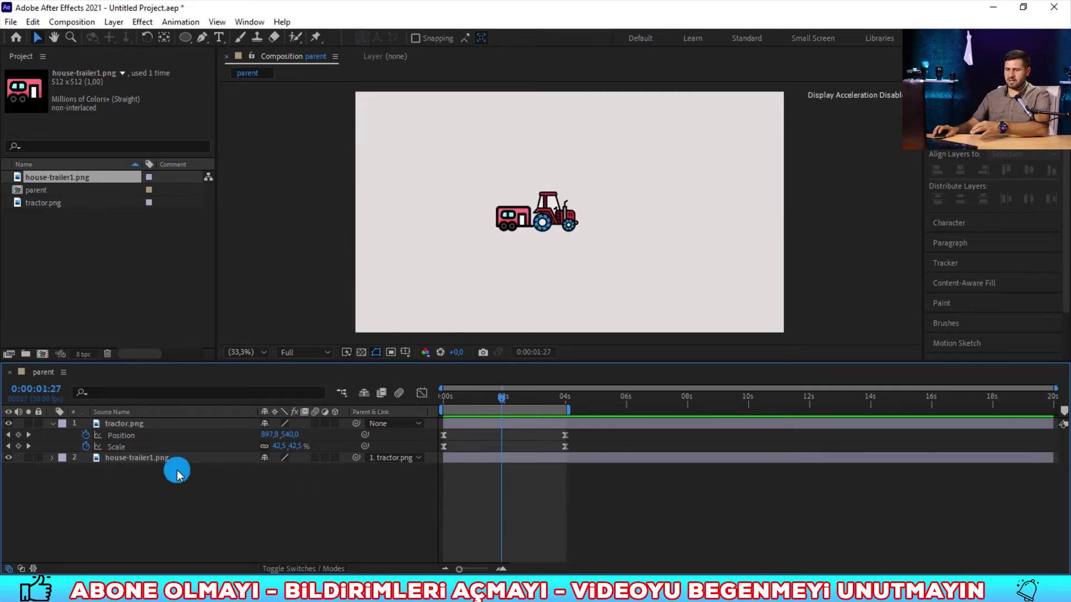
- Try rotating the tractor with its trailer, then return Rotation to 0°
left_click(229, 423)
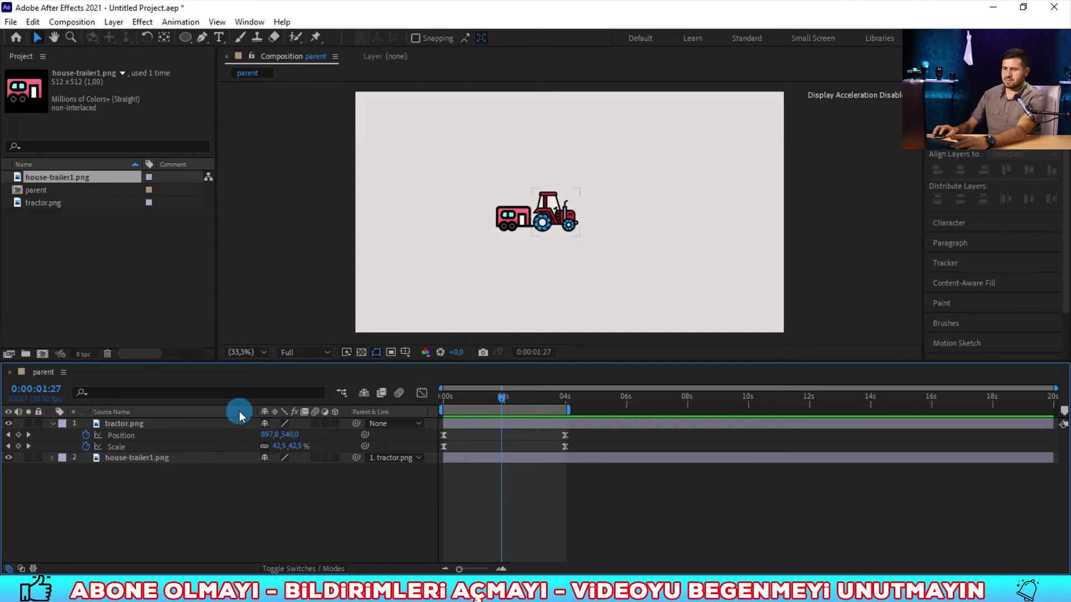
left_click(196, 424)
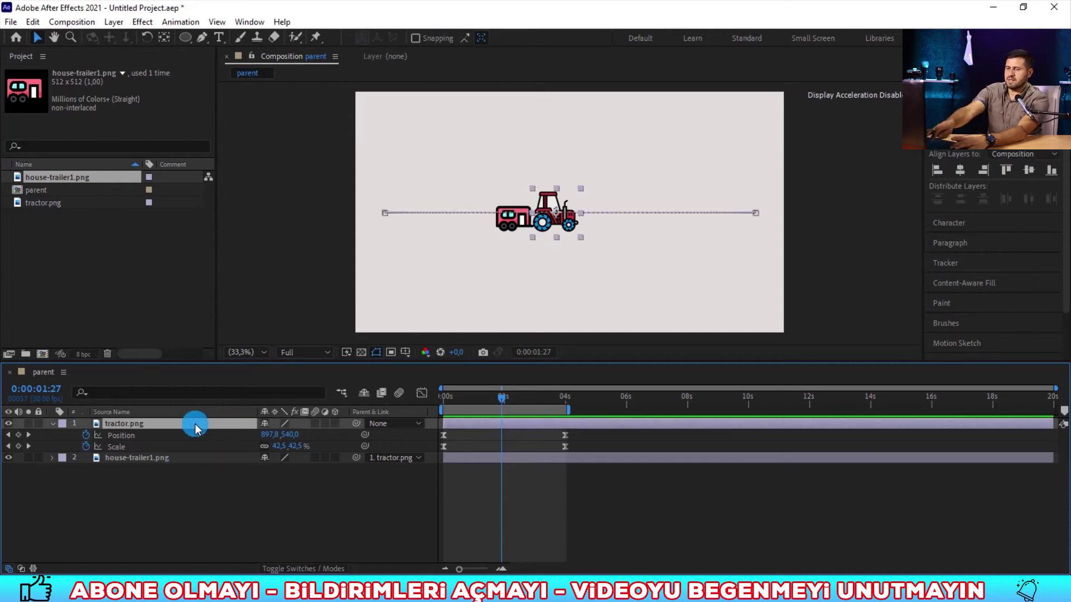
key("shift+r")
left_click(269, 459)
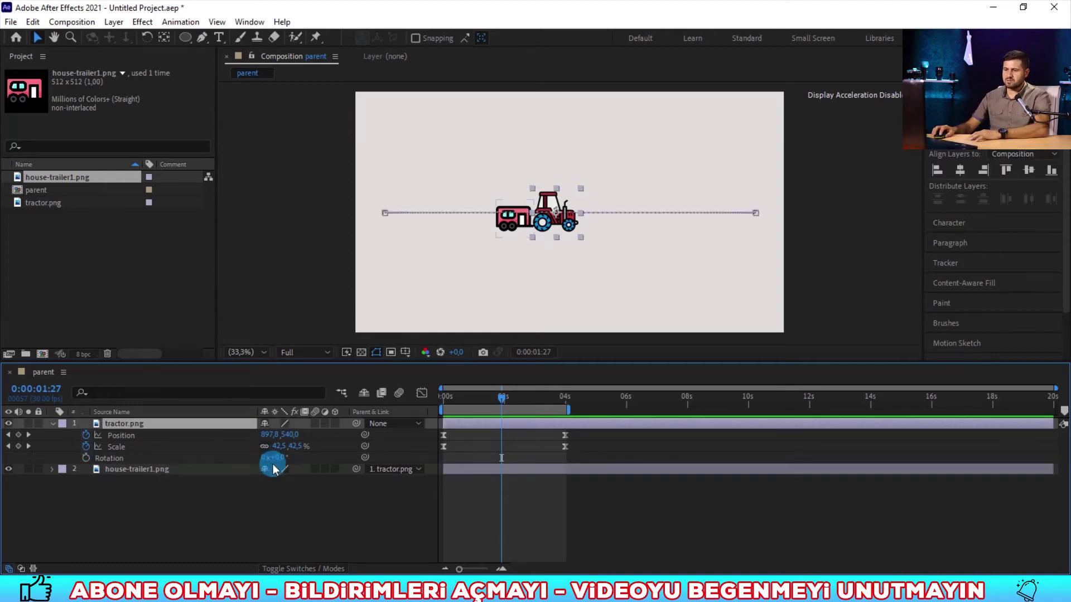
mouse_move(285, 461)
left_mouse_down()
mouse_move(227, 493)
mouse_move(301, 486)
left_mouse_up()
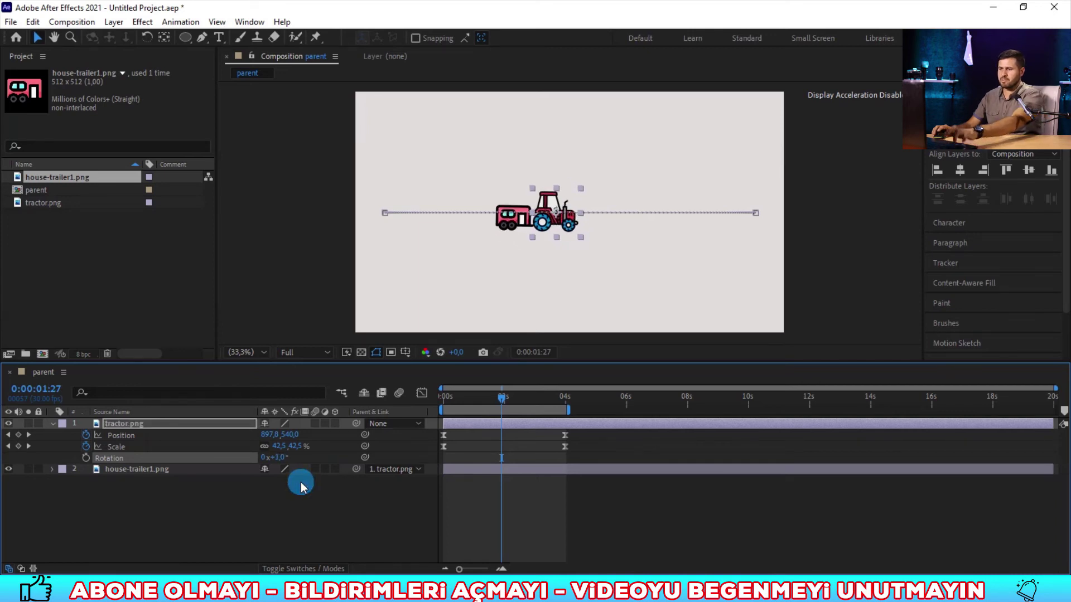
left_click_drag(301, 486, 301, 486)
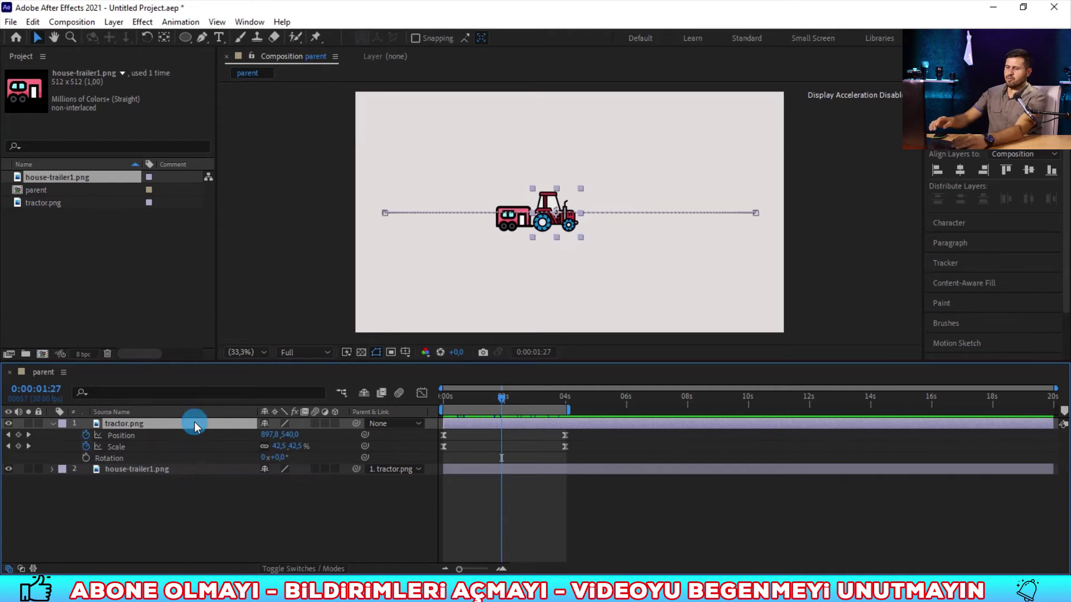
- Test lowering the tractor's Opacity toward 0%, then collapse and reopen its properties
key("shift+t")
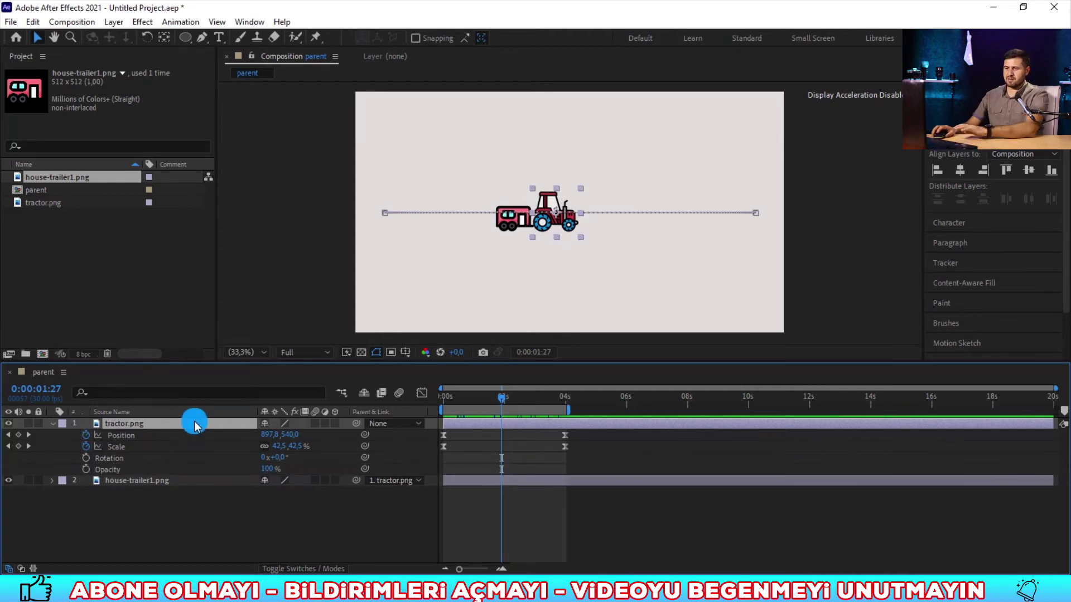
mouse_move(267, 470)
left_mouse_down()
mouse_move(245, 502)
mouse_move(251, 516)
mouse_move(335, 513)
left_mouse_up()
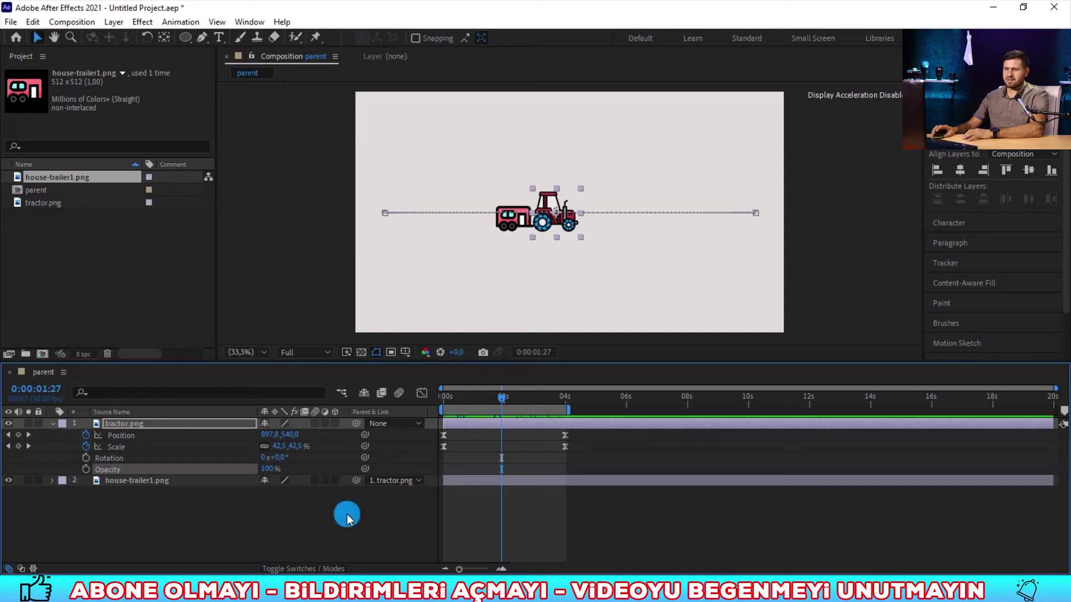
left_click(52, 423)
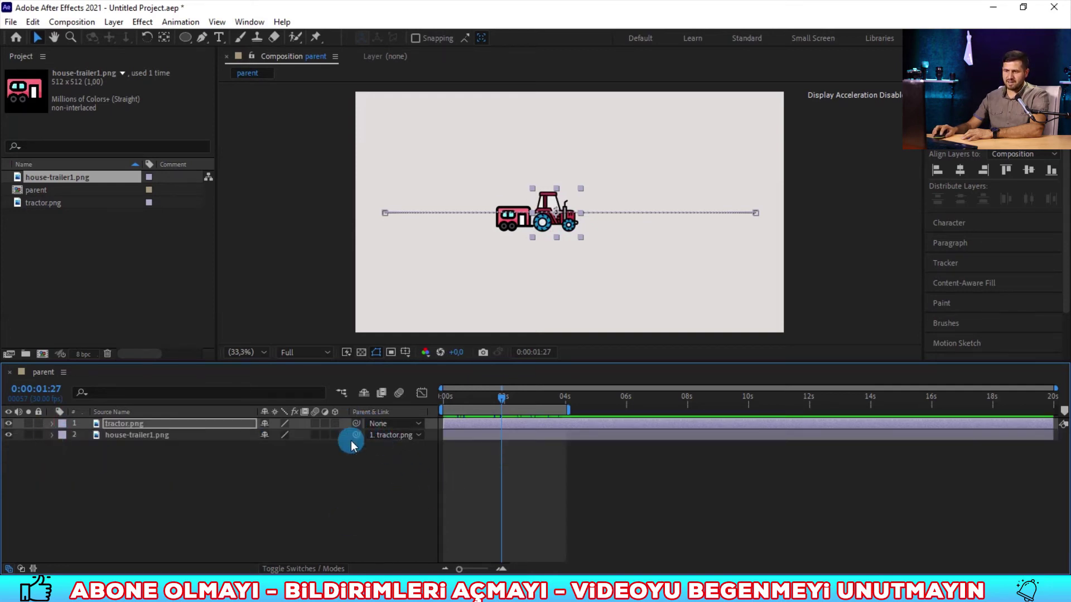
left_click(51, 424)
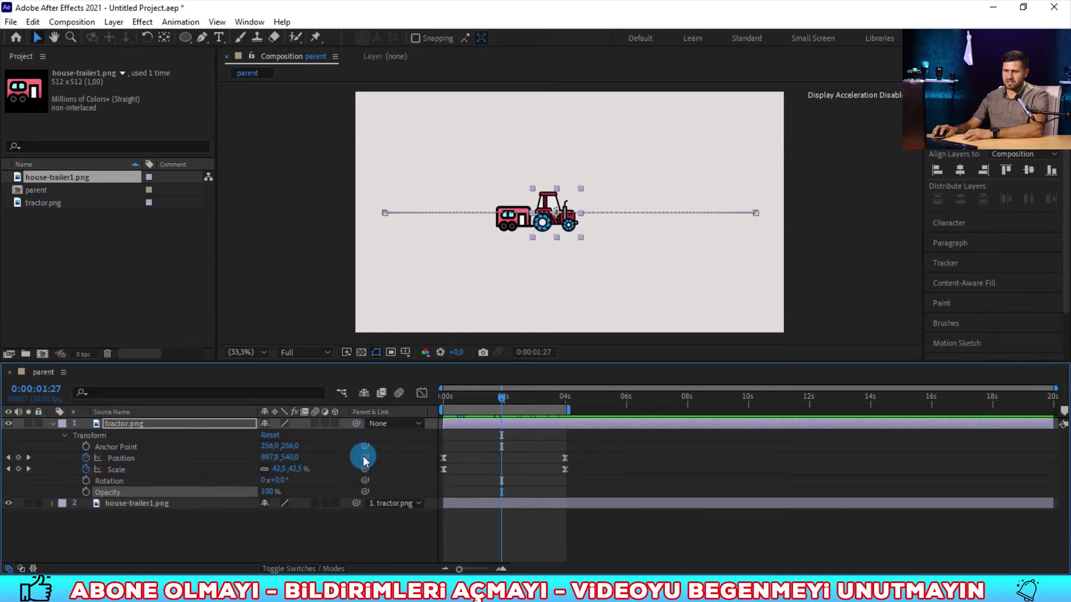
- Return the tractor's Opacity to 100% and show the trailer's Transform properties
left_click_drag(269, 491, 340, 496)
left_click(71, 503)
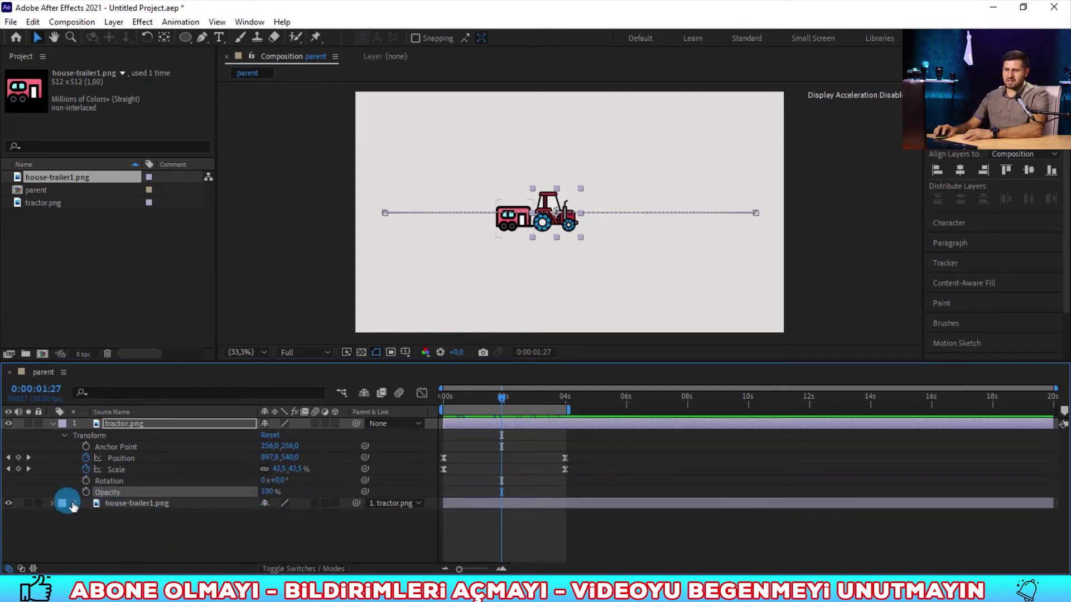
left_click(52, 503)
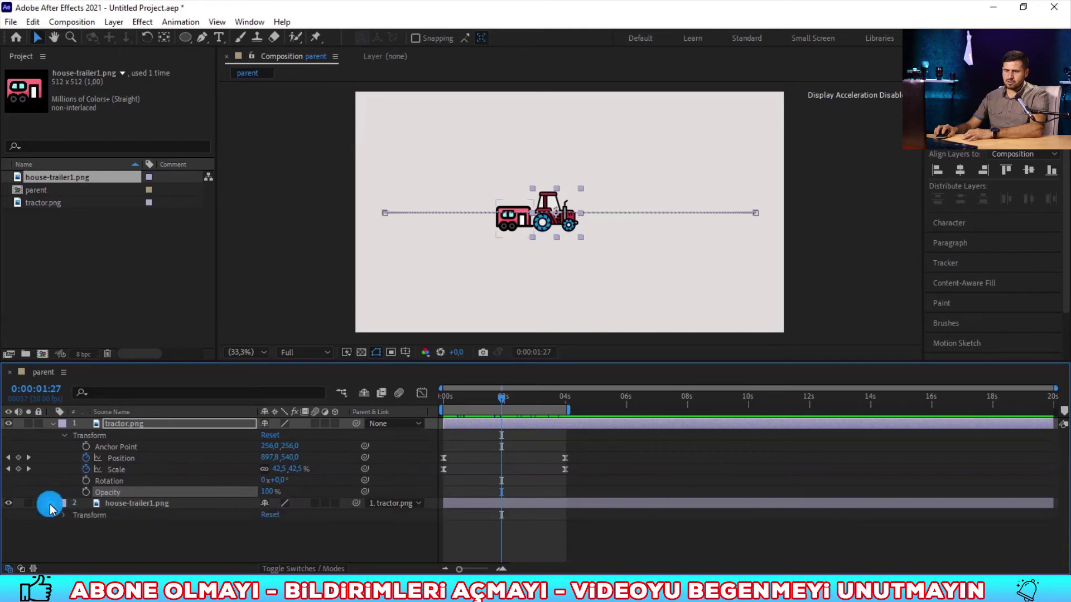
left_click(64, 517)
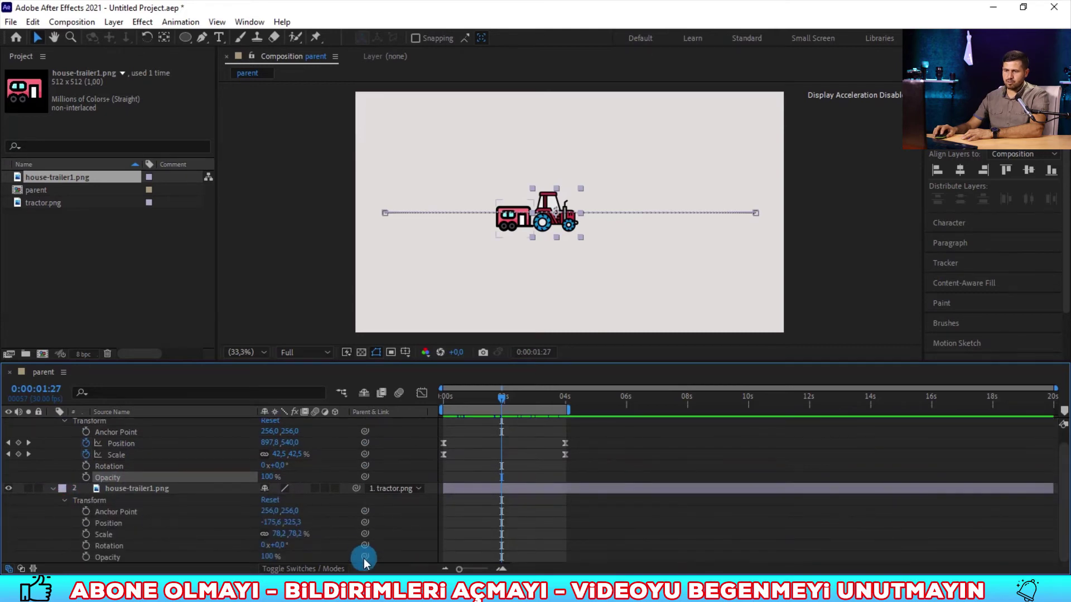
- Pick-whip the trailer's Opacity to the tractor's Opacity, test the link, and preview
left_click_drag(364, 556, 146, 480)
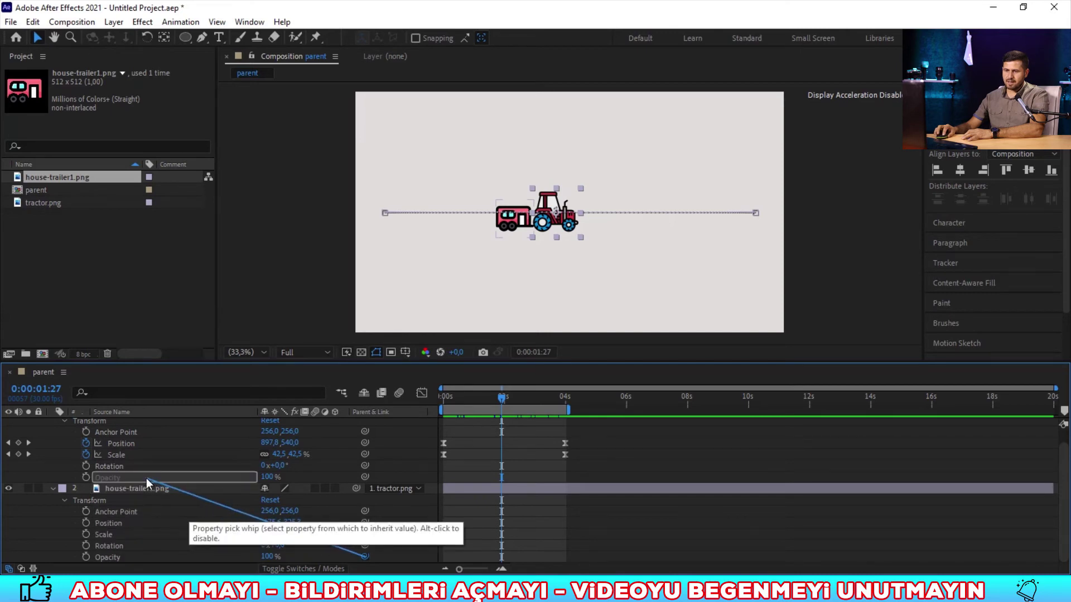
left_click_drag(146, 480, 146, 477)
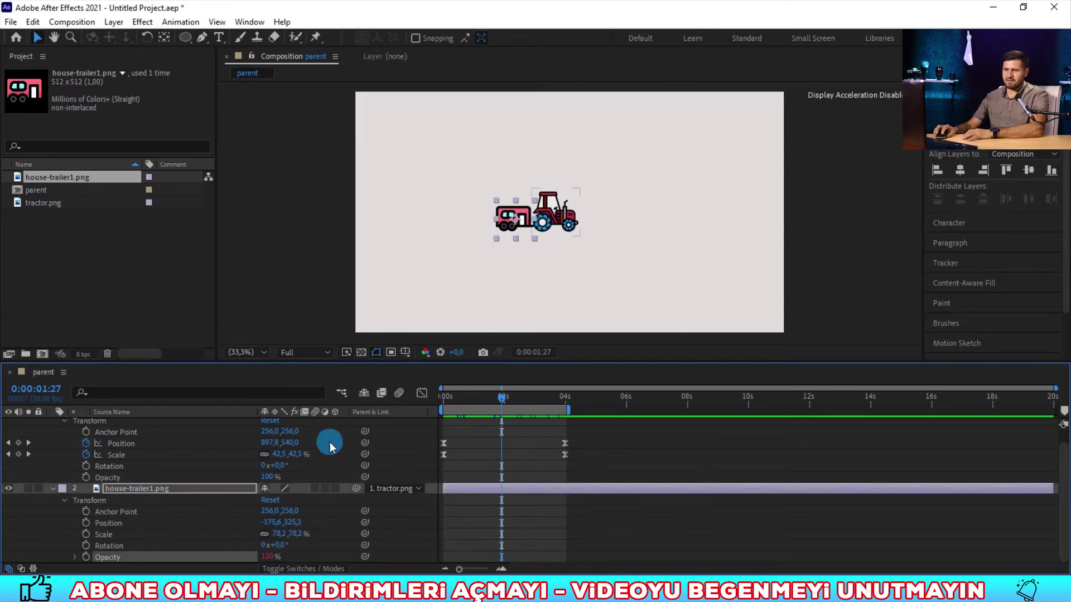
mouse_move(266, 477)
left_mouse_down()
mouse_move(236, 478)
mouse_move(315, 476)
left_mouse_up()
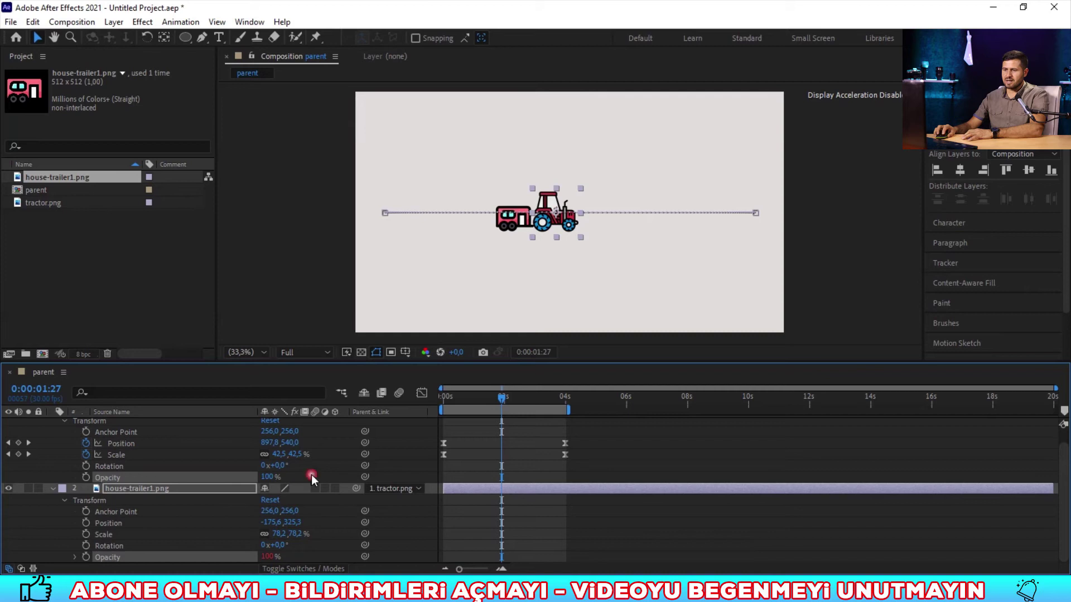
left_click(278, 556)
left_click(273, 556)
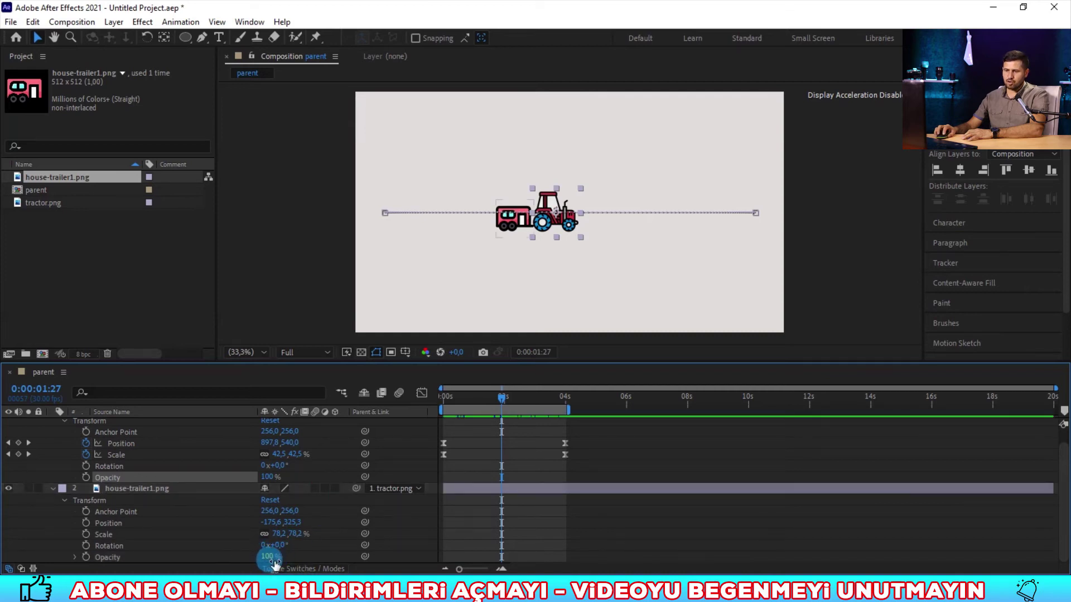
left_click(259, 478)
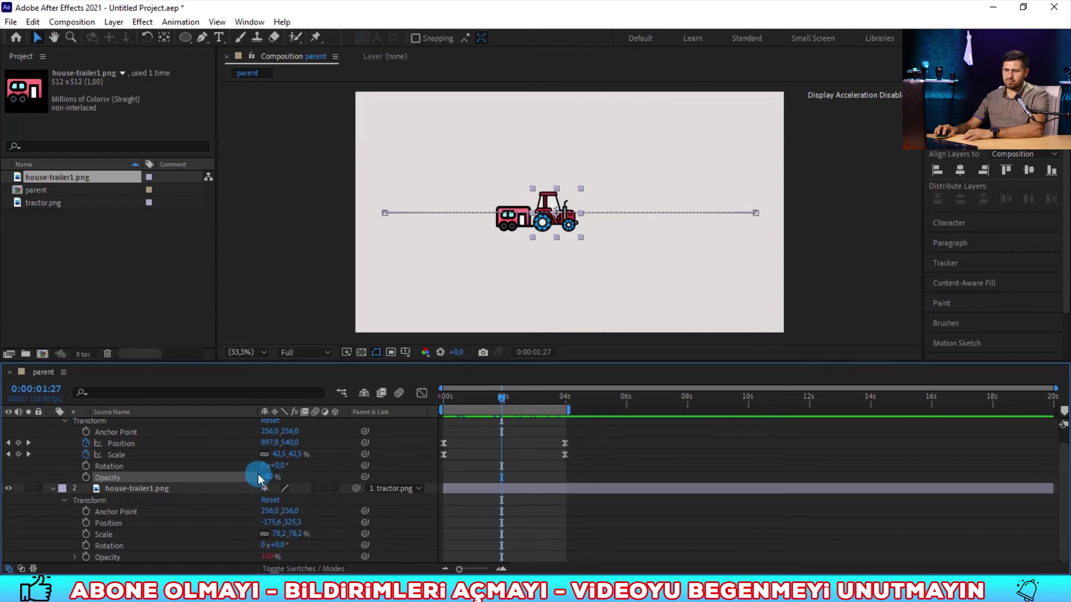
left_click(267, 557)
left_click(368, 573)
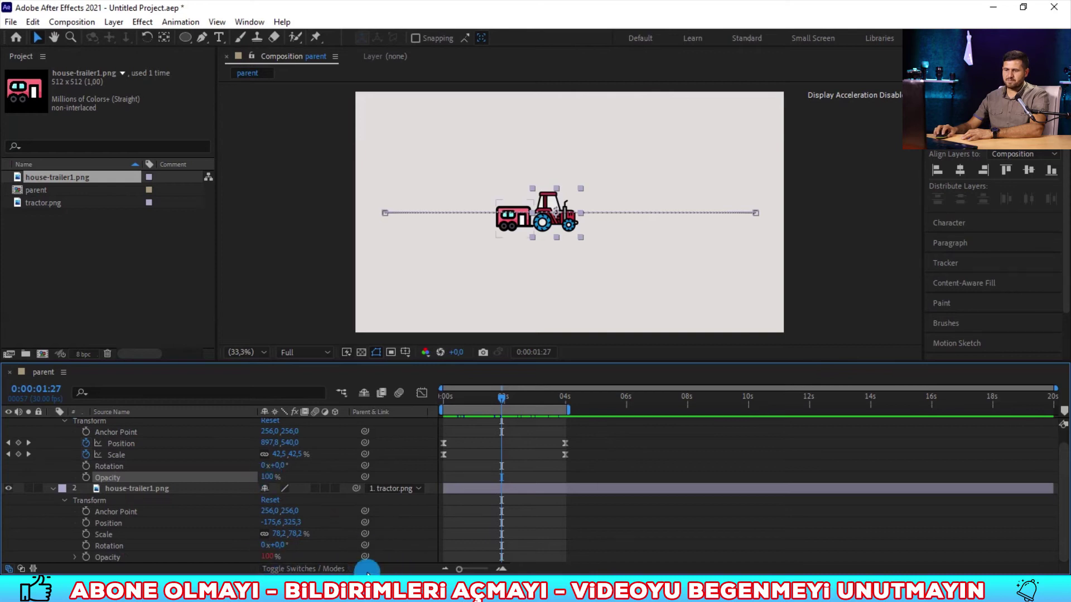
key("space")
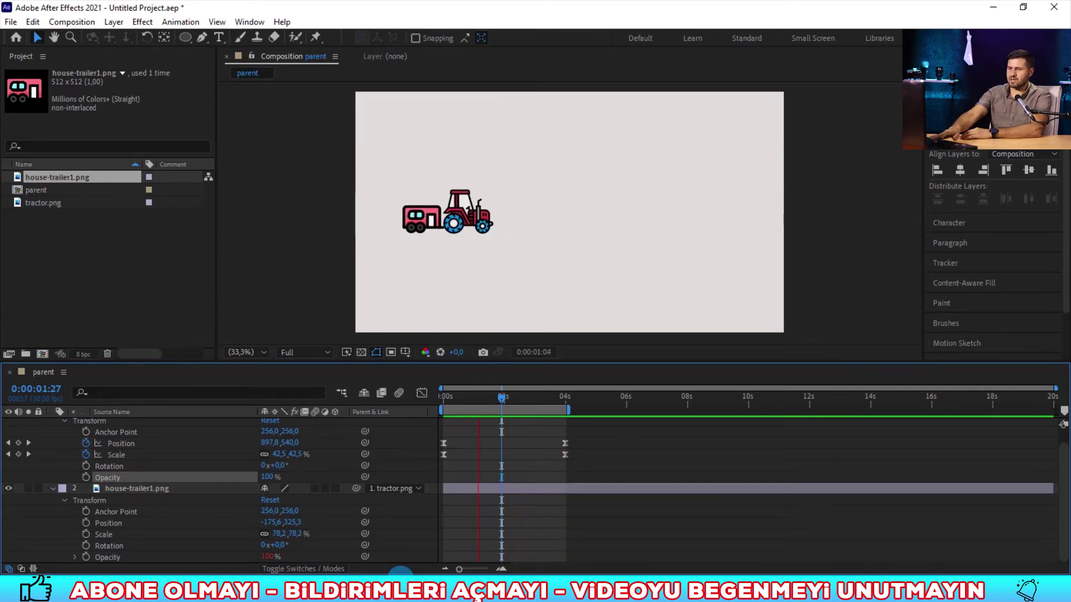
- Stop the preview and set a tractor Opacity keyframe at 0:00:01:19
key("space")
left_click(490, 371)
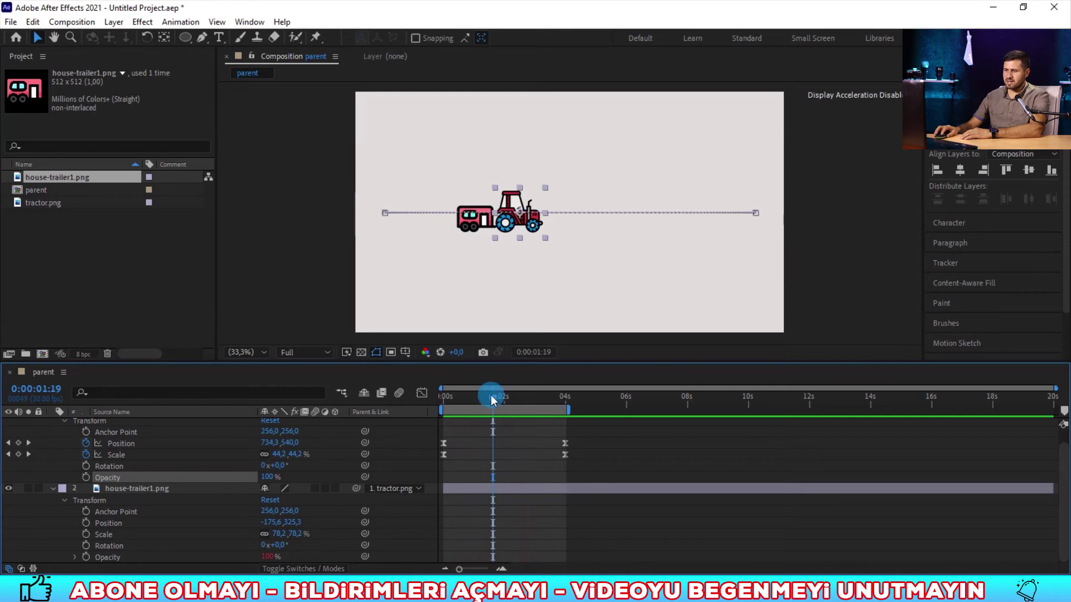
left_click(124, 485)
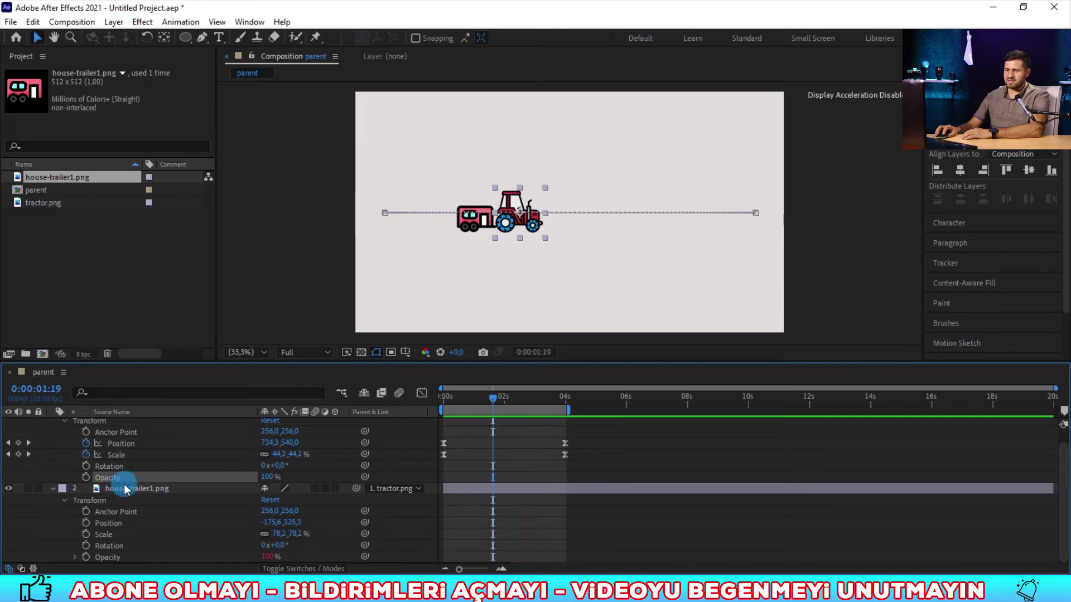
left_click(85, 478)
- Drop the tractor's Opacity to 0% at 4 s and preview the fade
left_click_drag(490, 400, 567, 423)
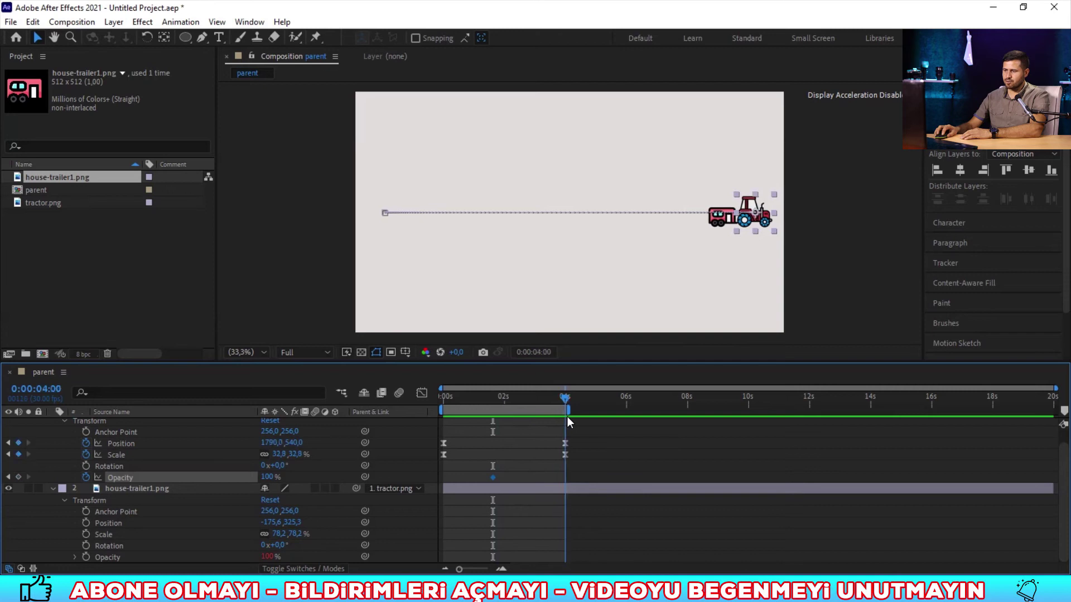
left_click_drag(271, 477, 205, 492)
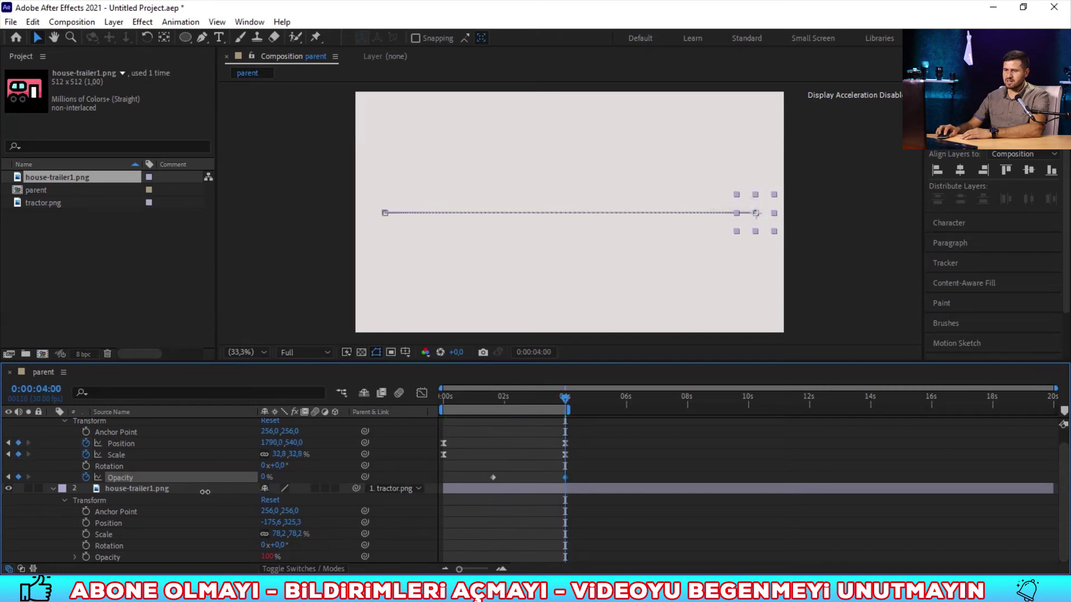
left_click(506, 504)
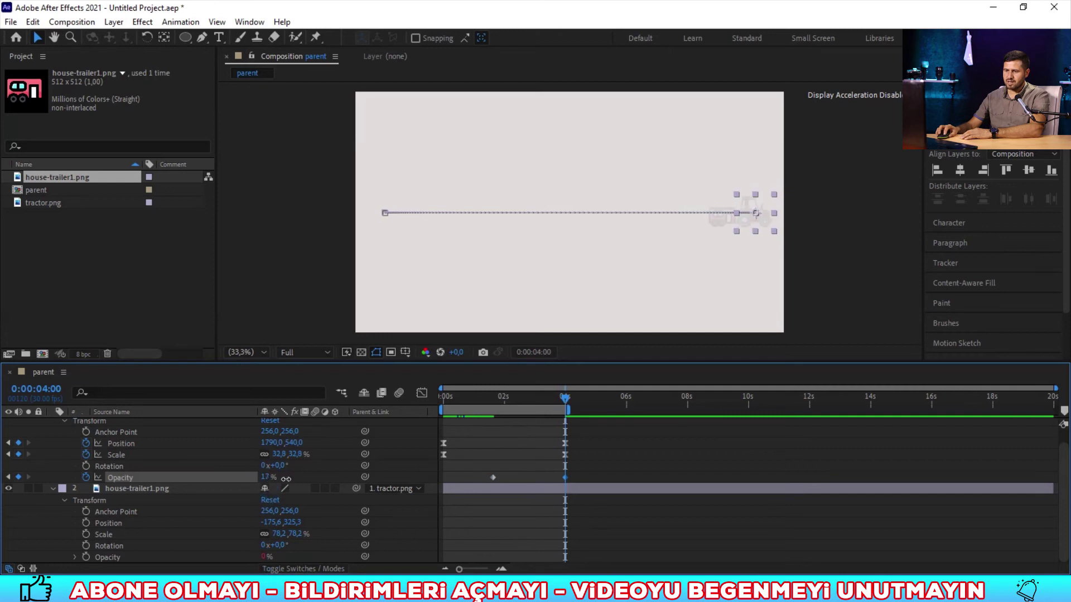
left_click(545, 458)
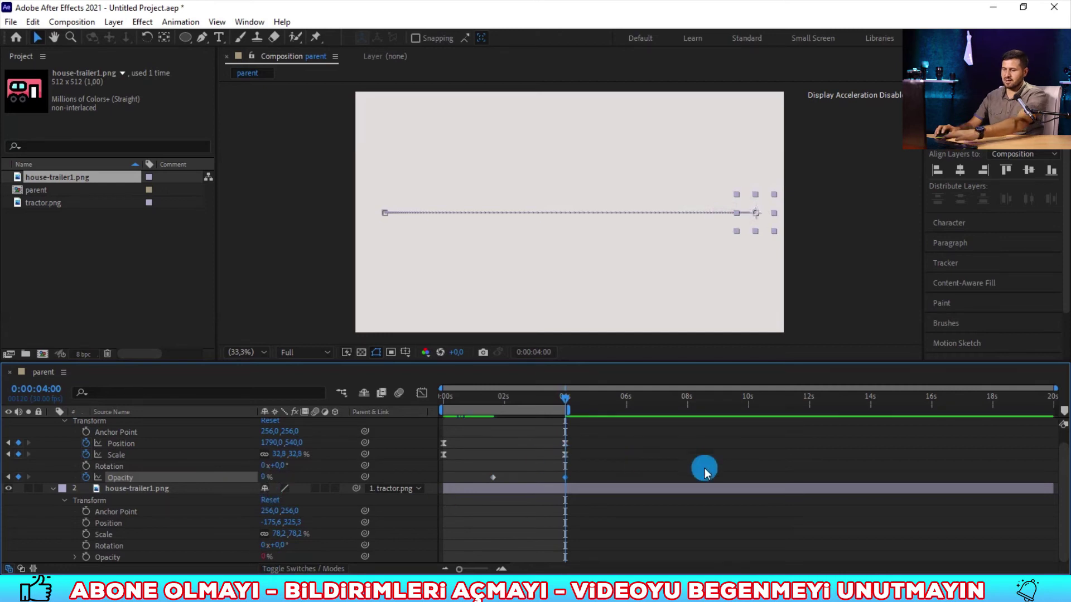
key("space")
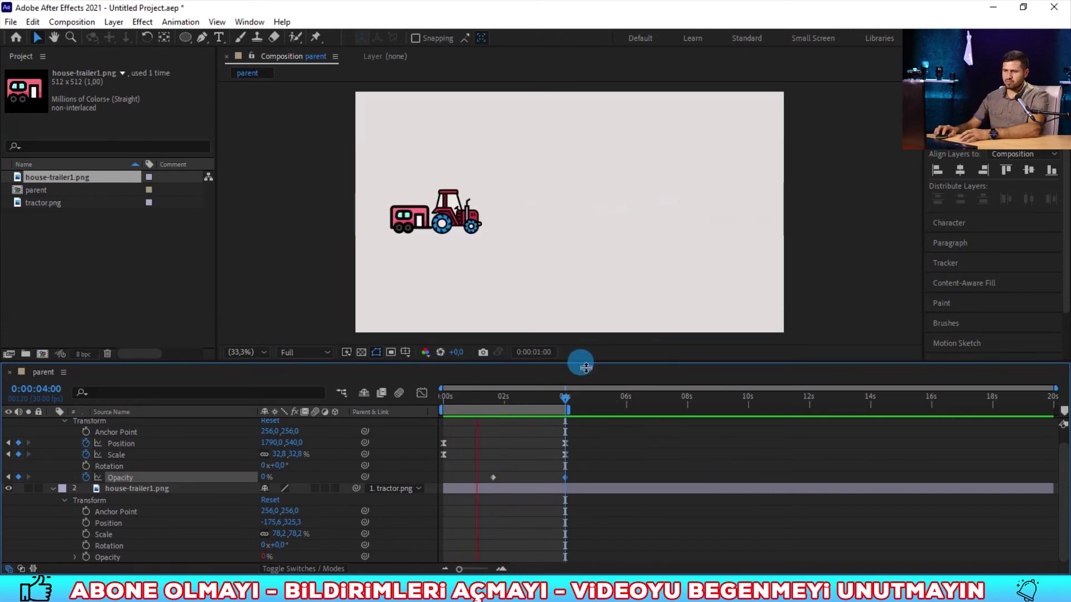
- Drag the viewer–Timeline divider upward to enlarge the timeline, then stop playback
left_click_drag(594, 367, 606, 307)
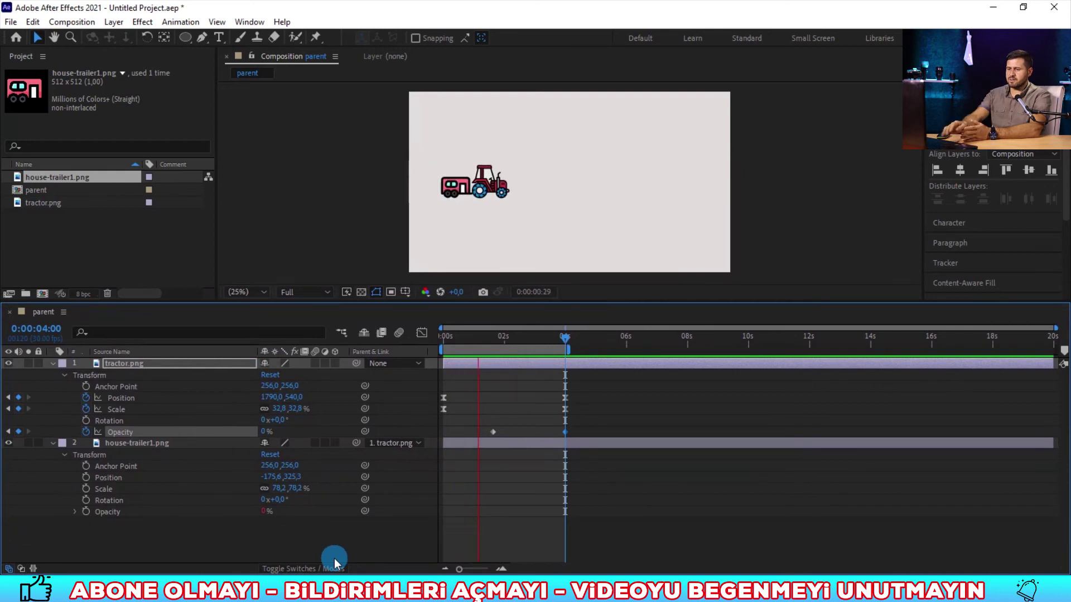
key("space")
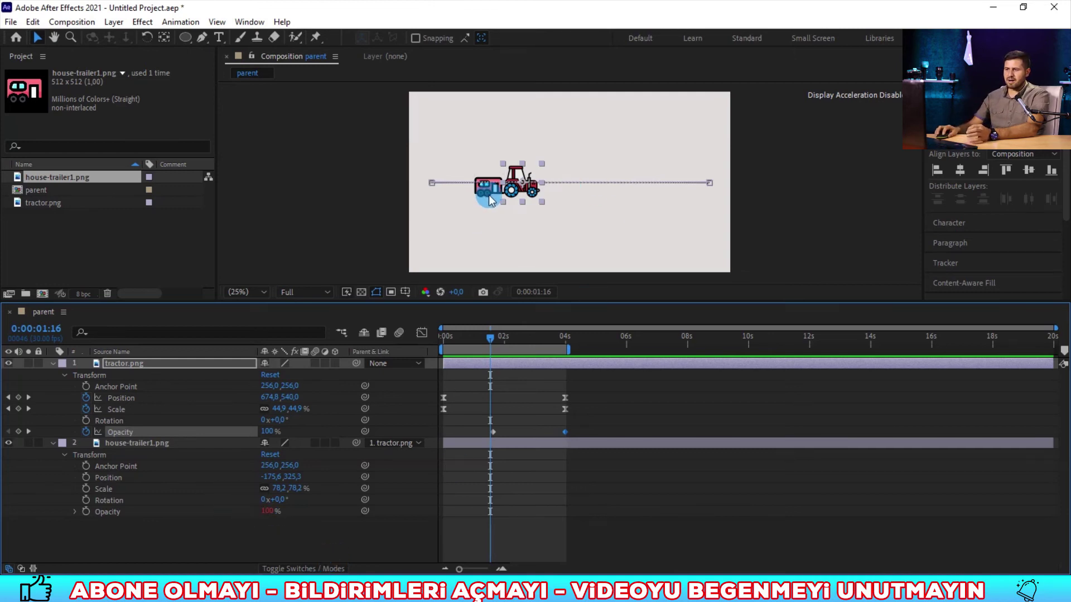
- Collapse the Transform groups, unparent the trailer and move it up-left of the tractor
left_click(64, 376)
left_click(64, 398)
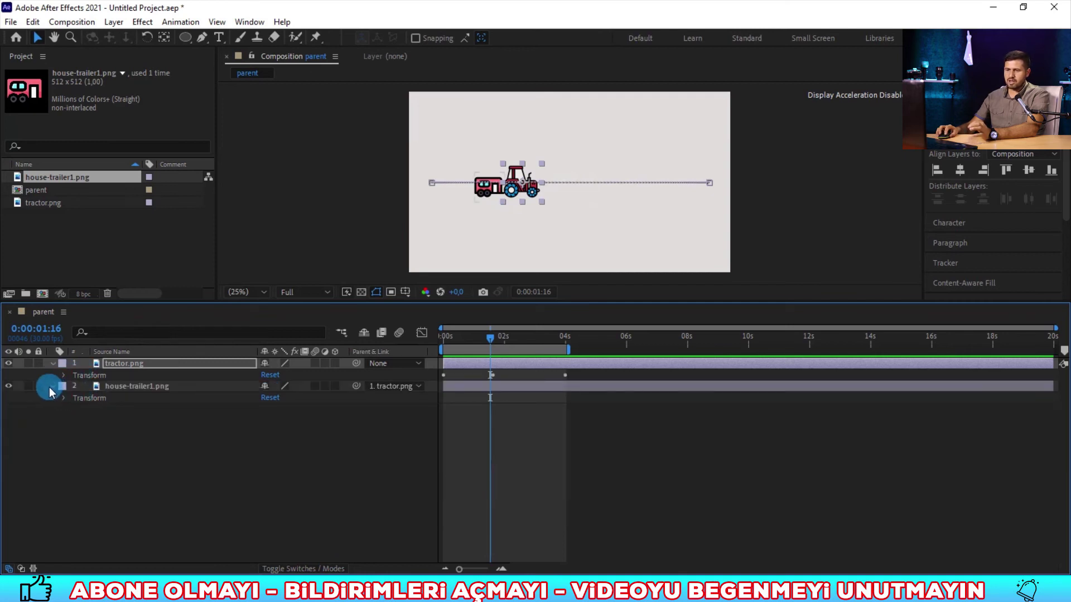
left_click(52, 364)
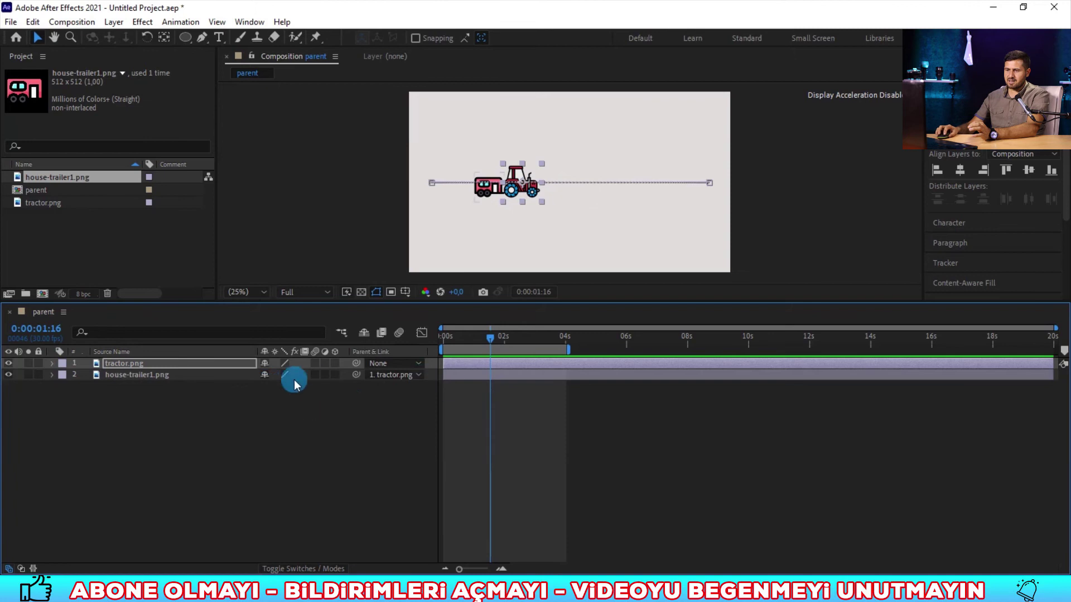
left_click(393, 375)
left_click(397, 386)
left_click_drag(489, 195, 475, 154)
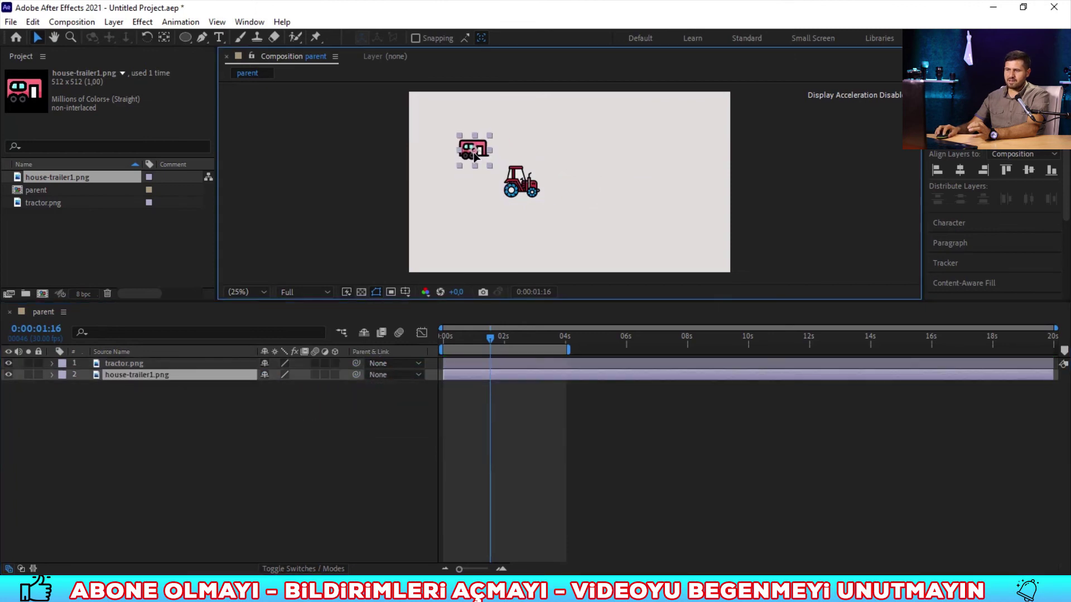
- Re-parent the trailer to 1. tractor.png and scrub to confirm they move together
left_click(310, 463)
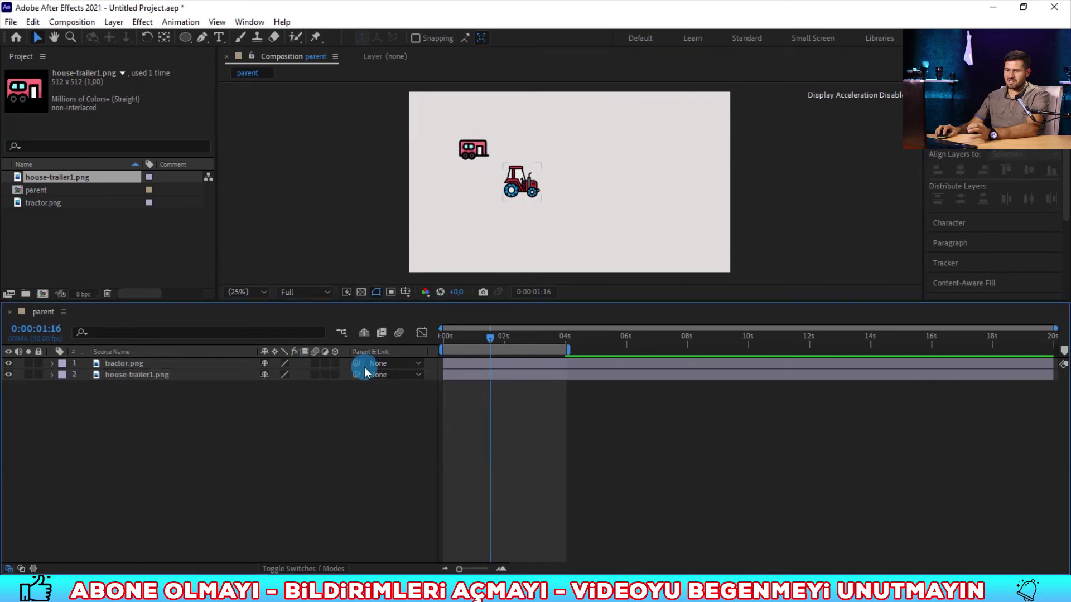
left_click(401, 376)
left_click(400, 408)
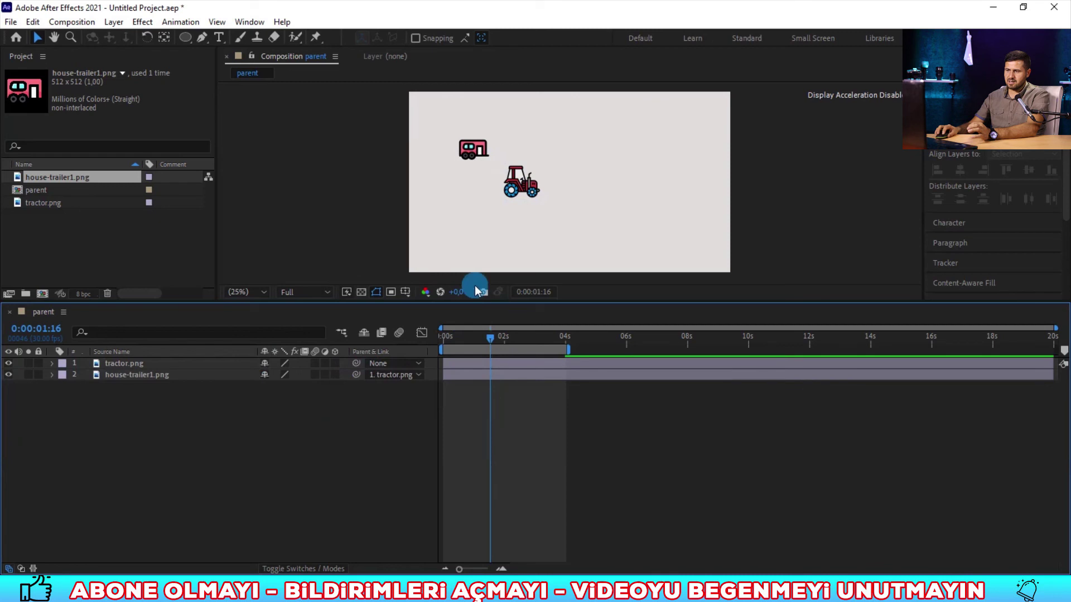
left_click_drag(489, 336, 486, 354)
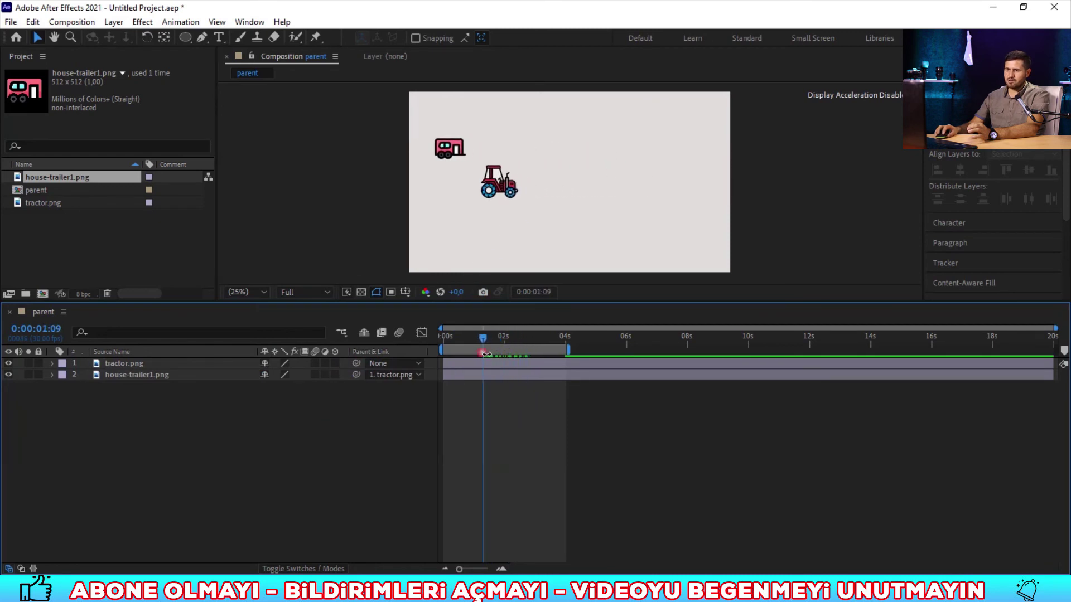
- Unparent the trailer, drag it behind the tractor, re-parent it to 1. tractor.png, and preview
left_click(398, 381)
left_click(390, 393)
left_click_drag(456, 160, 469, 194)
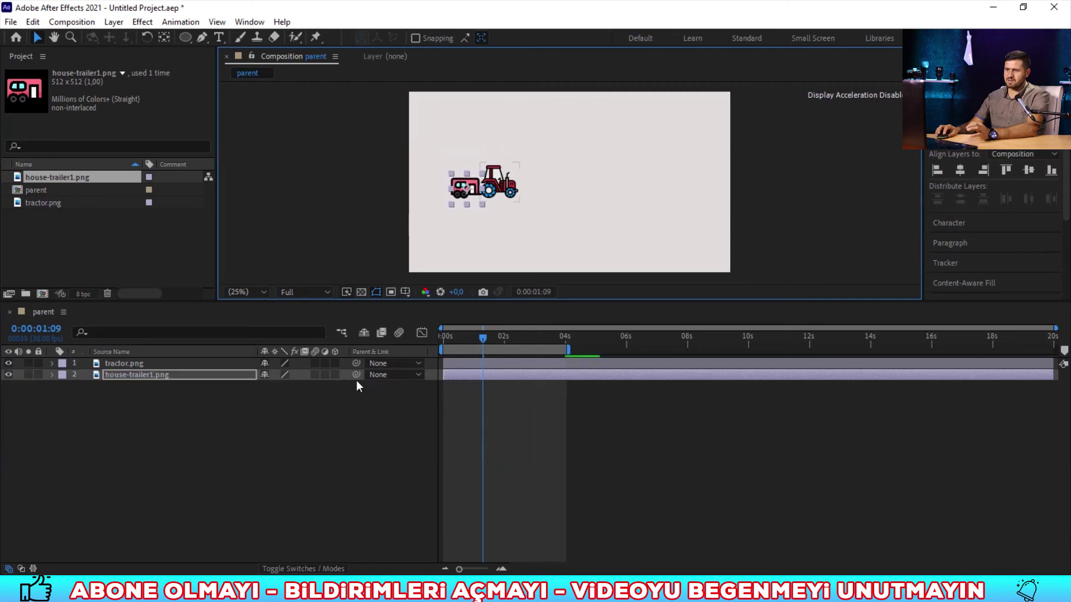
left_click(337, 437)
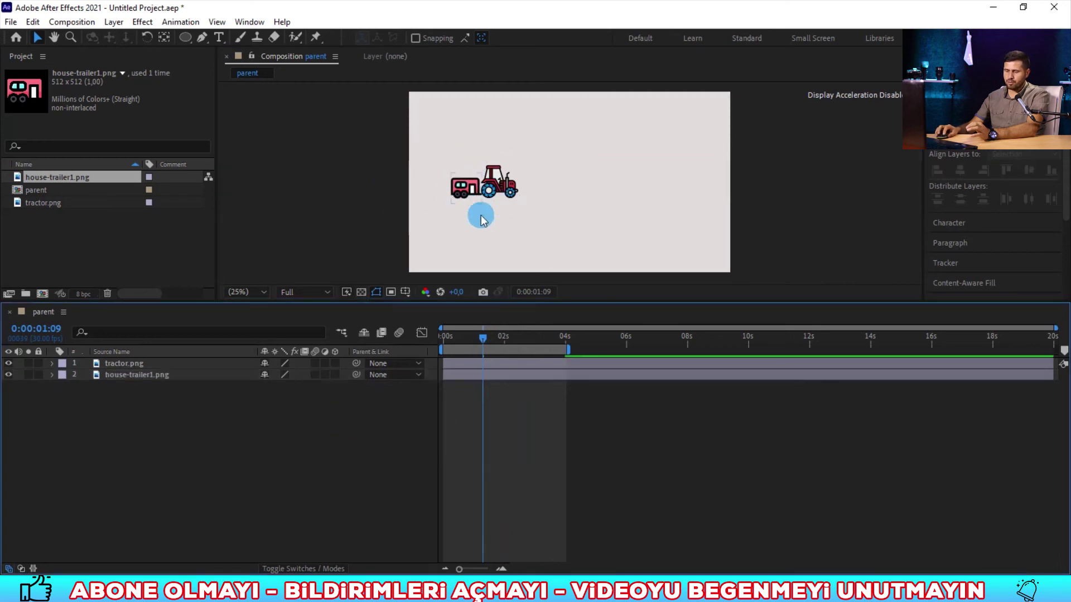
left_click(401, 378)
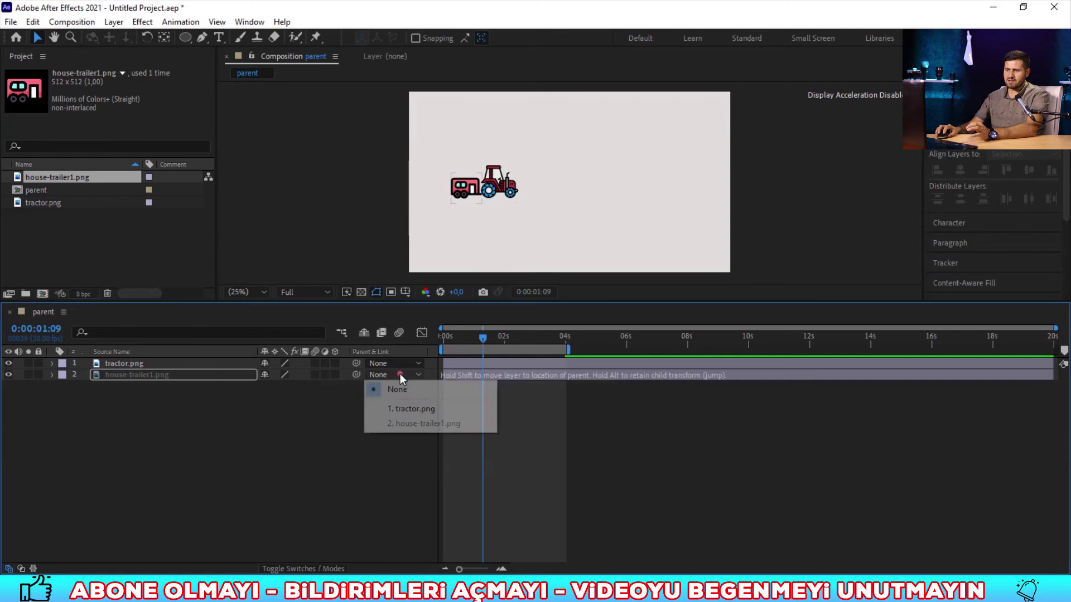
left_click(391, 408)
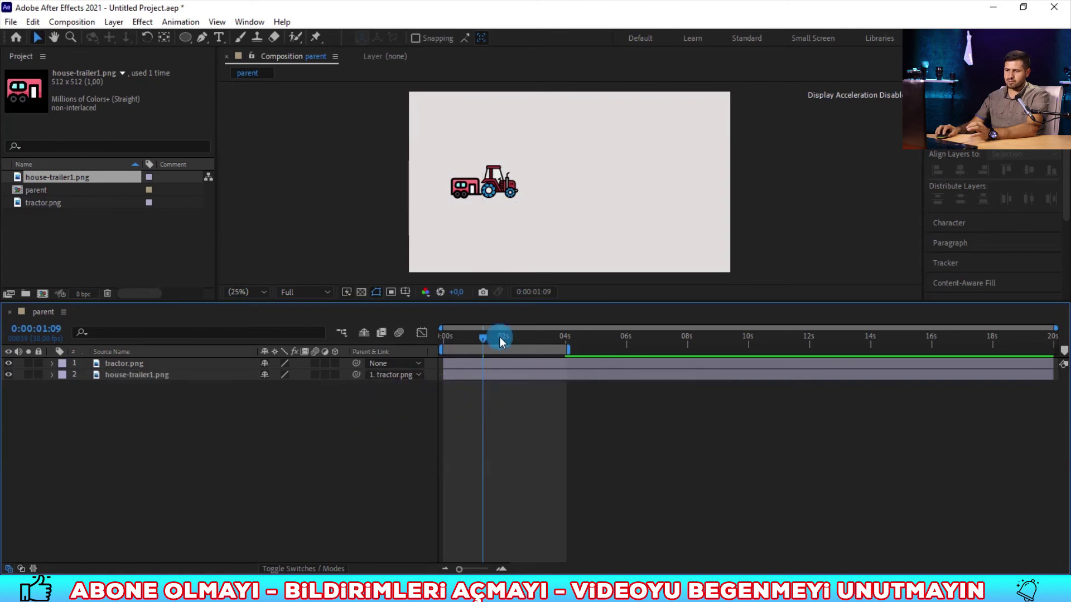
key("space")
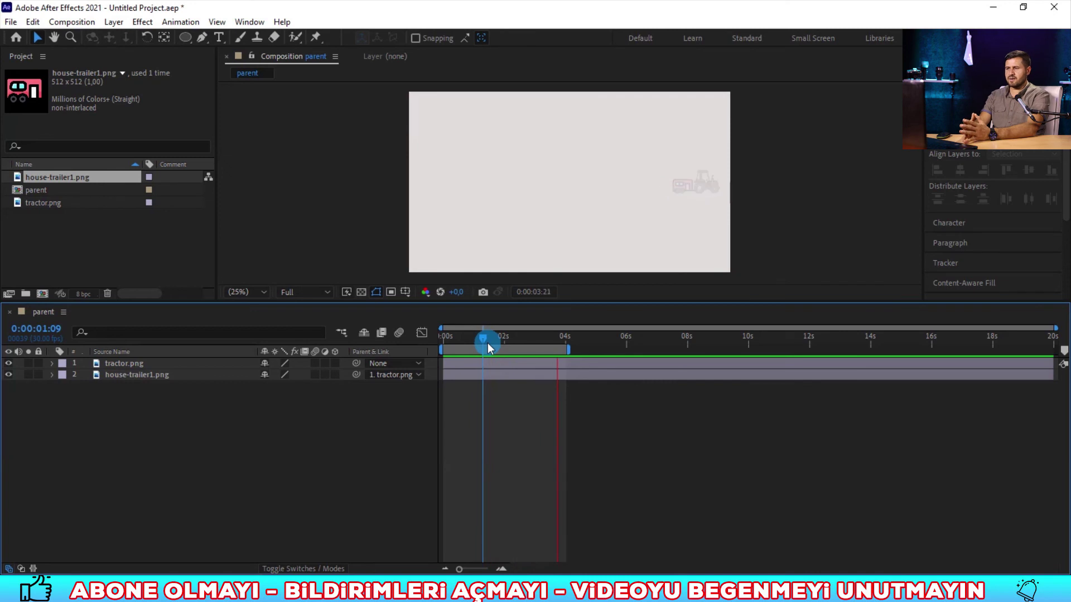
- Add a second house-trailer1.png to the timeline and scale it down to the tractor's size
left_click(92, 183)
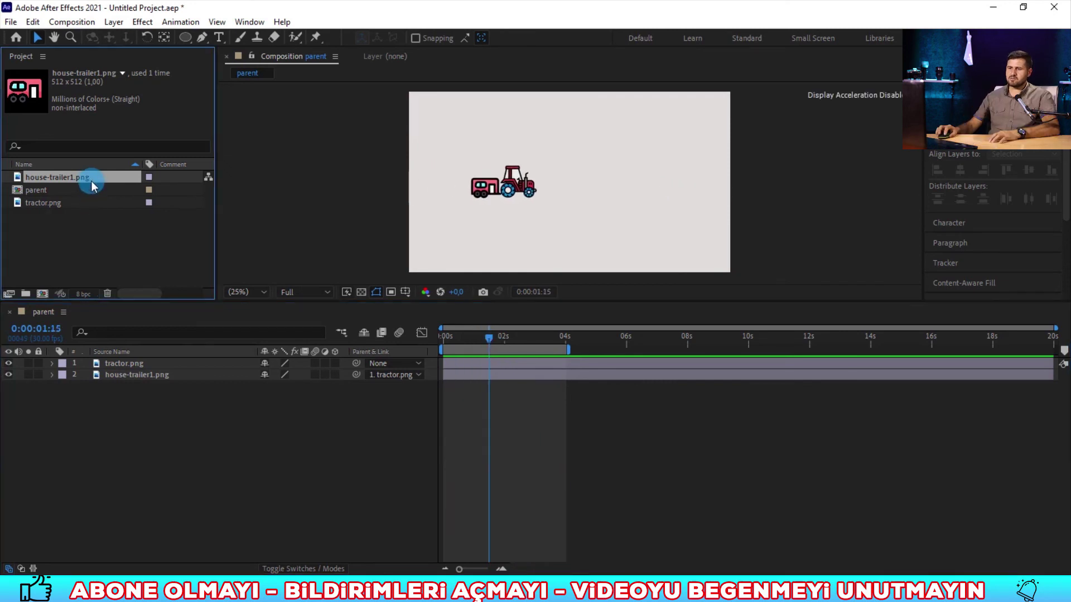
left_click_drag(108, 344, 329, 432)
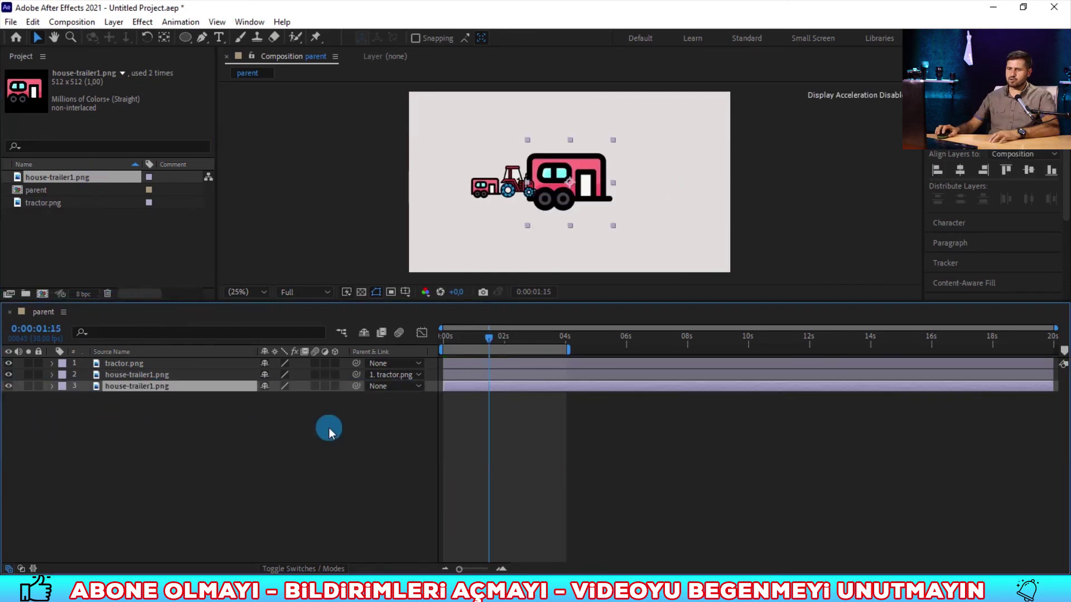
left_click(615, 224)
mouse_move(613, 226)
left_mouse_down()
mouse_move(588, 196)
mouse_move(466, 191)
left_mouse_up()
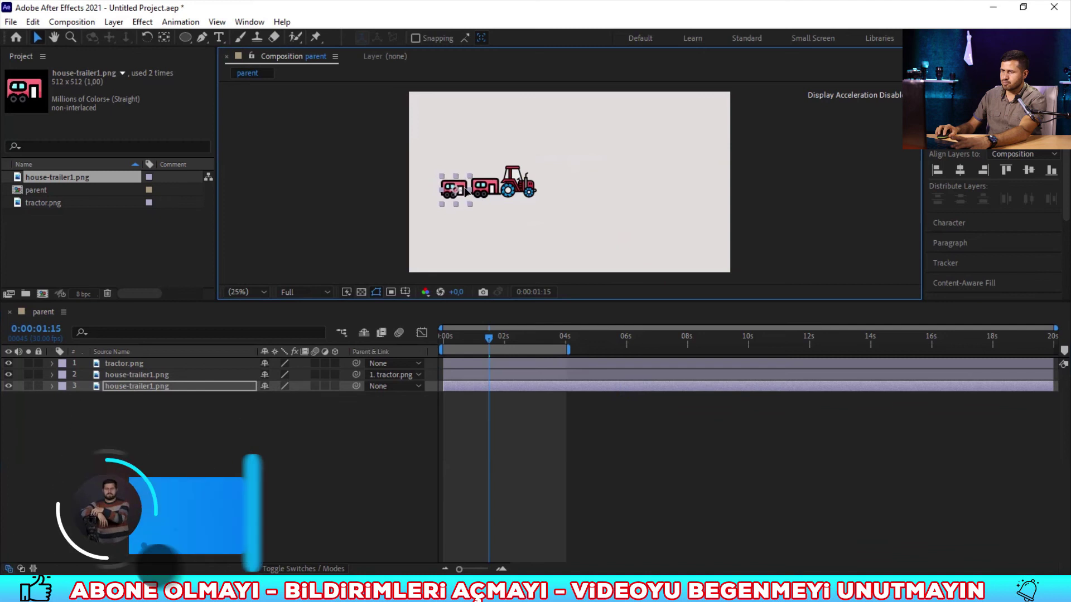
- Nudge the second trailer right so it lines up behind the first trailer
left_click(472, 214)
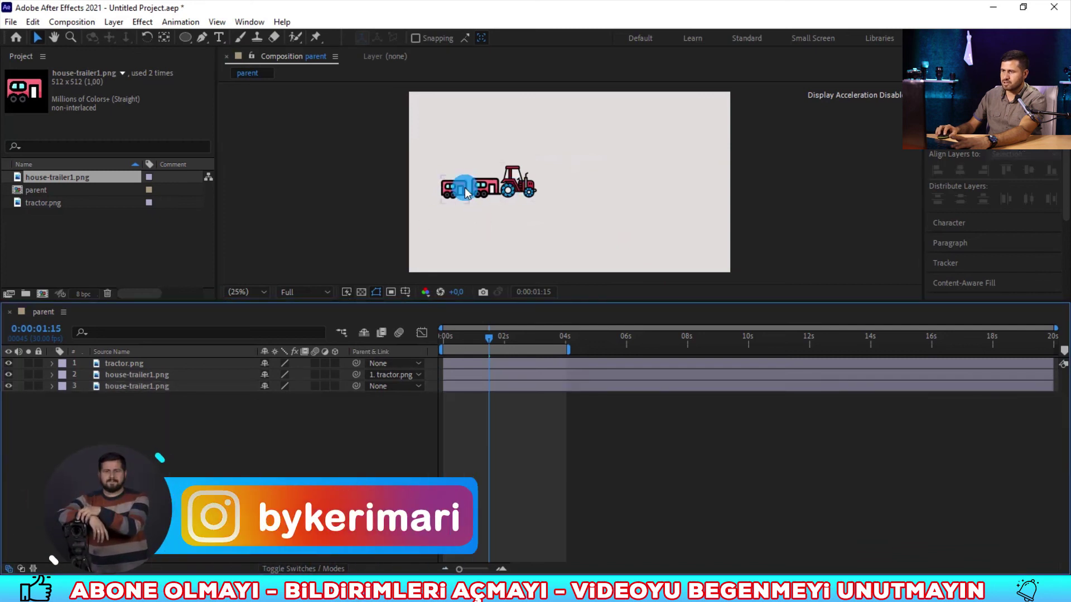
left_click(456, 189)
key("Right")
key("Right")
key("Right")
key("Right")
key("Right")
key("Right")
key("Right")
key("Right")
key("Right")
key("Right")
key("Right")
key("Right")
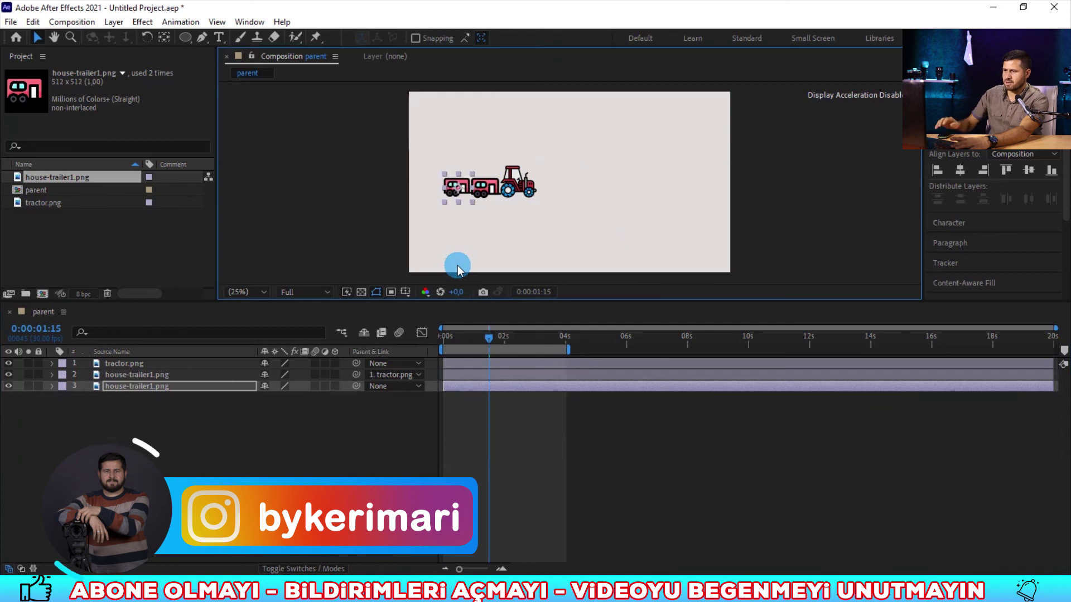
left_click(349, 457)
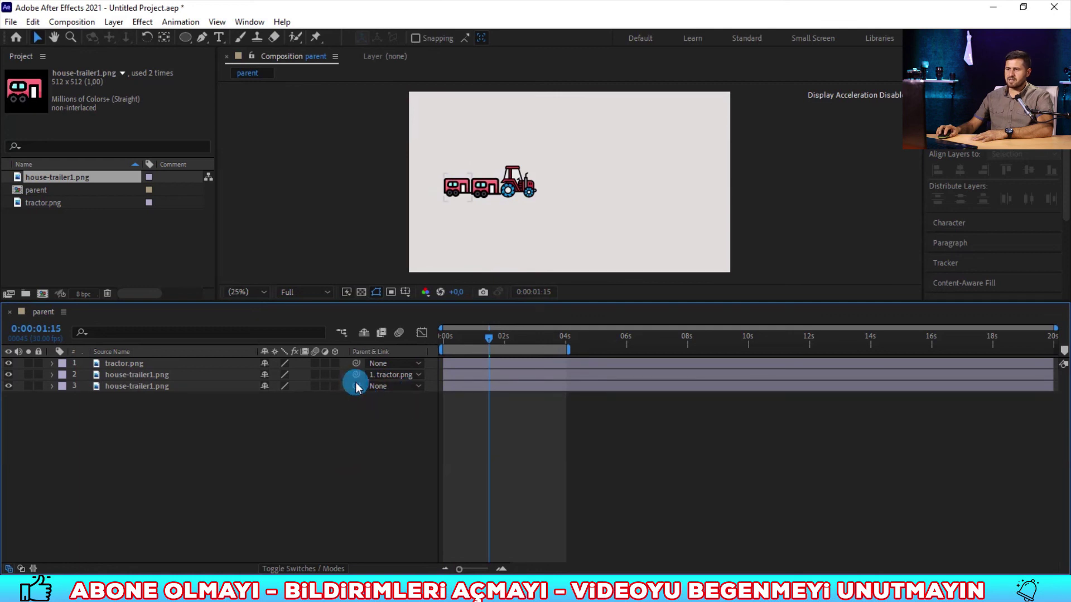
- Parent layer 3 (house-trailer1.png) to tractor.png and preview the trailers following it
left_click_drag(357, 384, 137, 363)
left_click(161, 438)
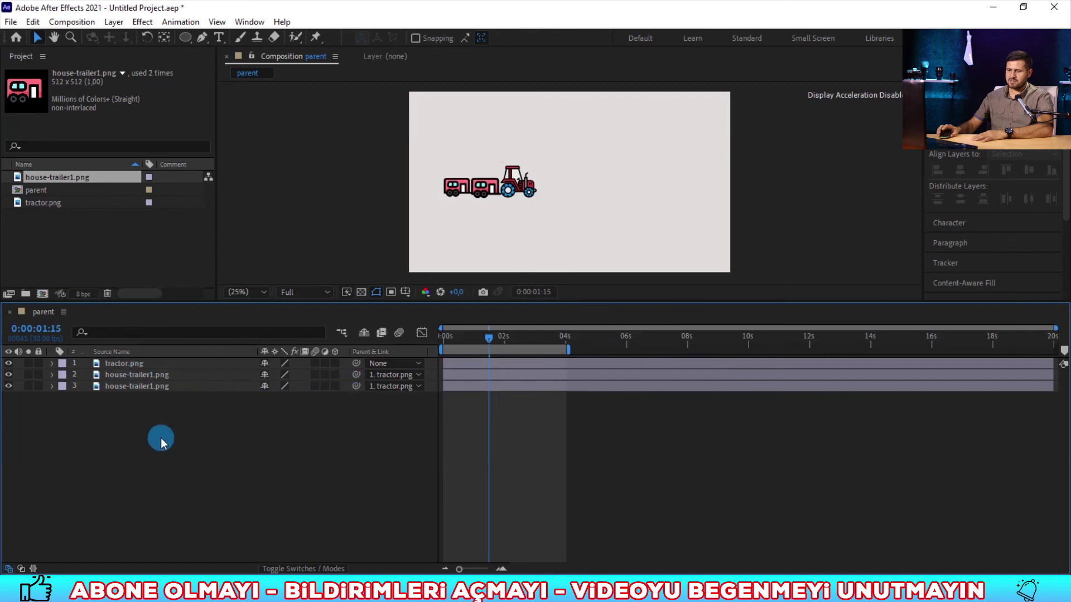
key("space")
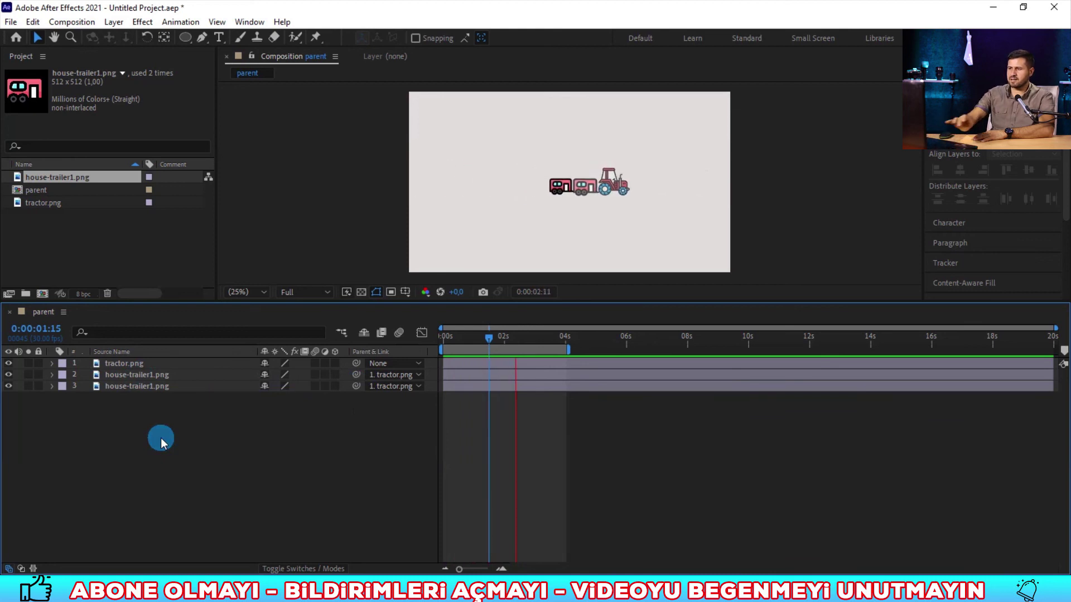
key("space")
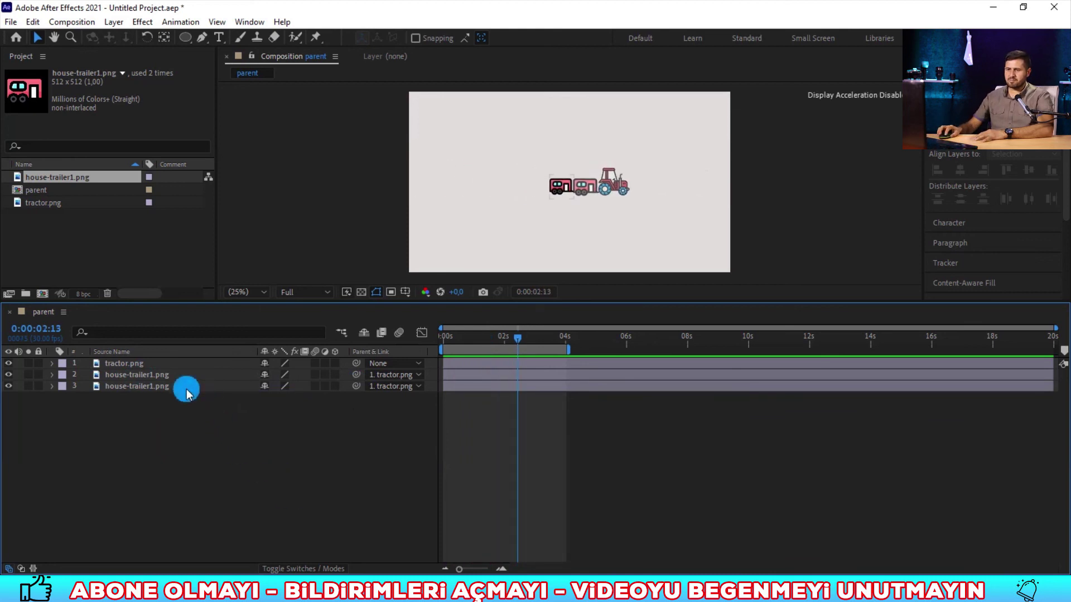
left_click(187, 390)
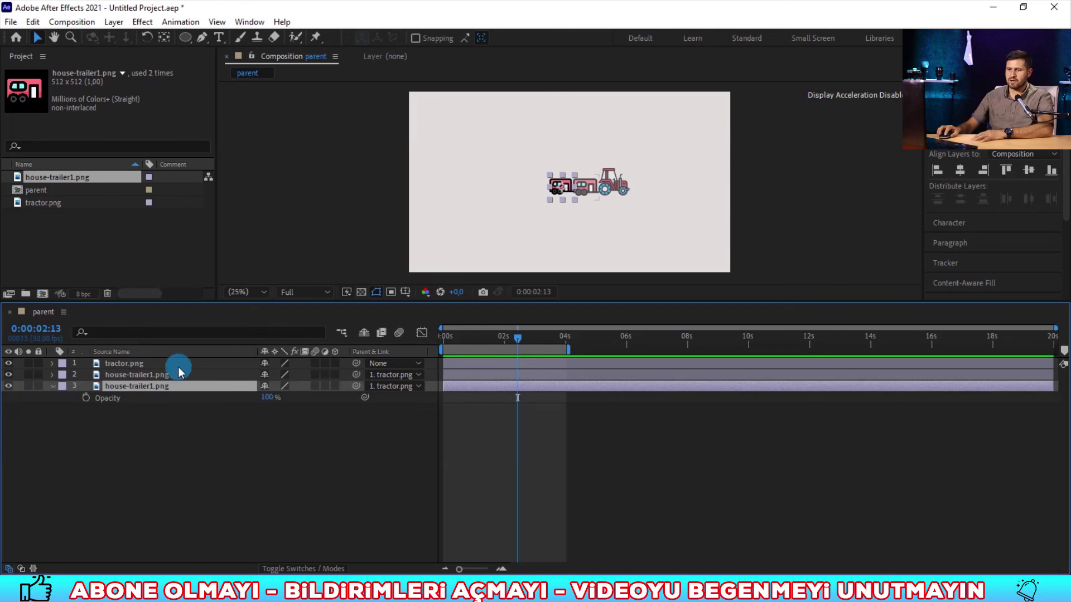
- Link layer 3's Opacity to tractor.png's Opacity, now 66%, and preview the fade
left_click(173, 365)
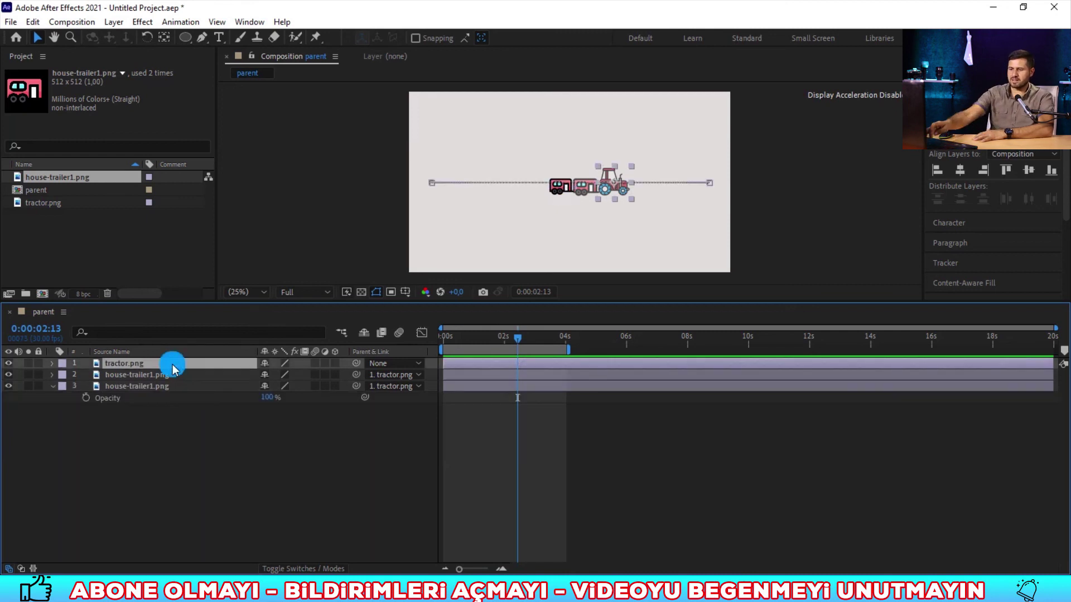
key("t")
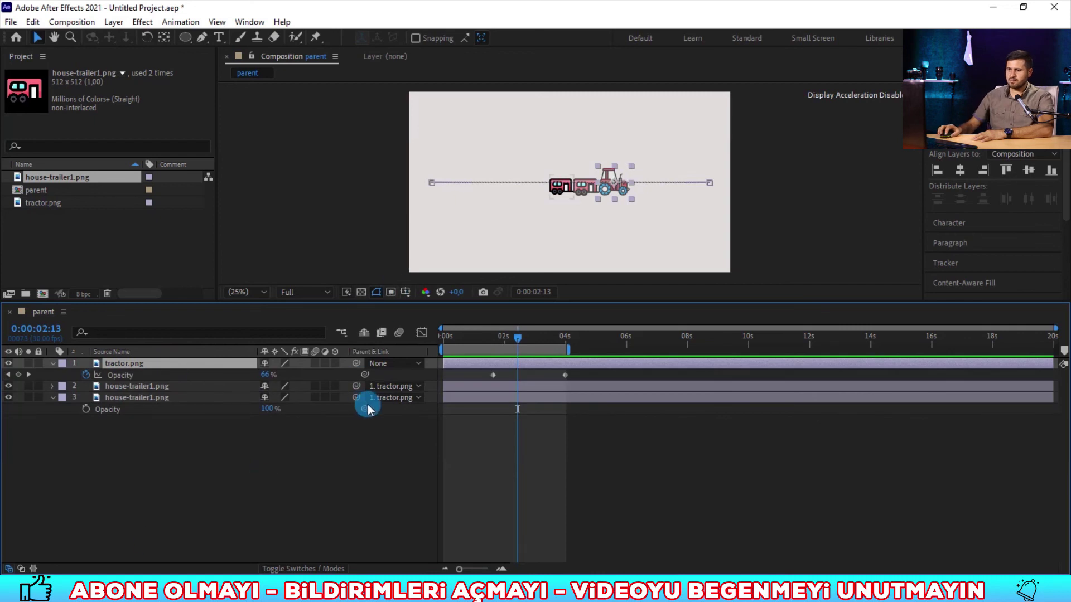
left_click_drag(364, 417, 286, 417)
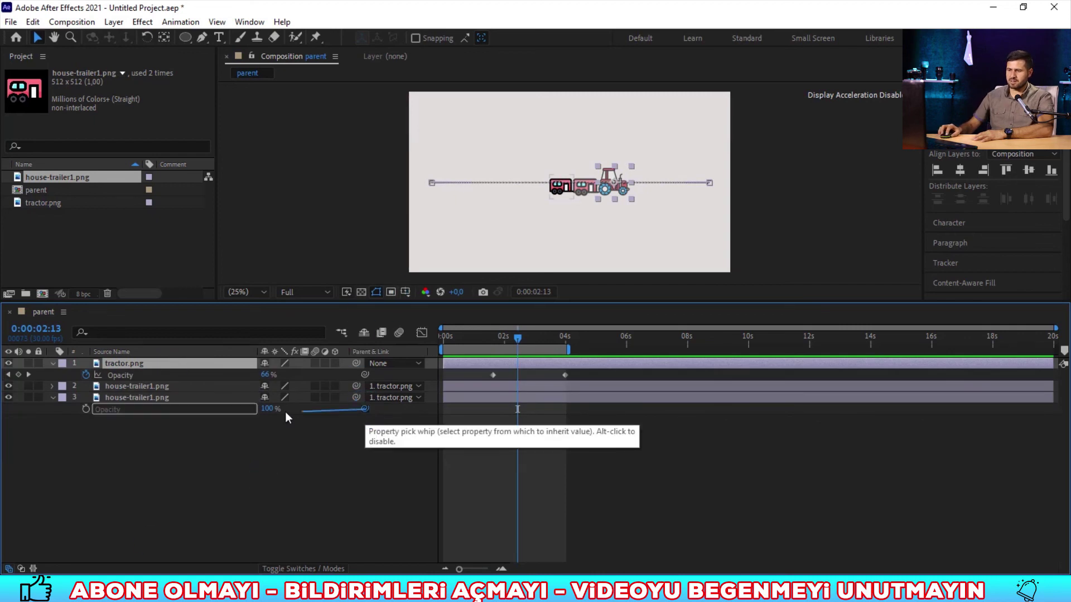
left_click_drag(133, 376, 132, 377)
left_click(270, 530)
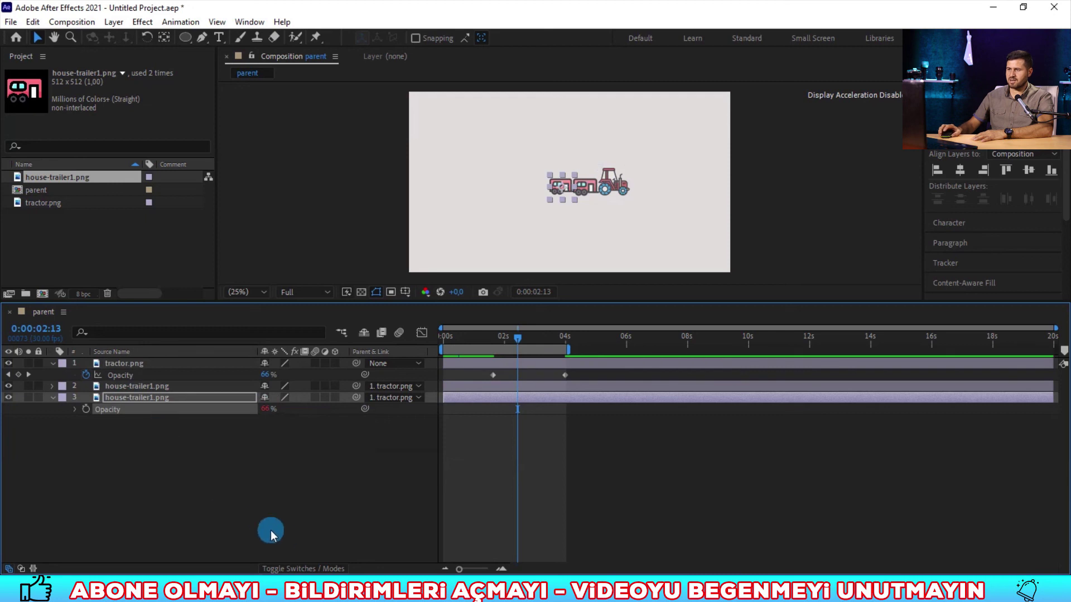
key("space")
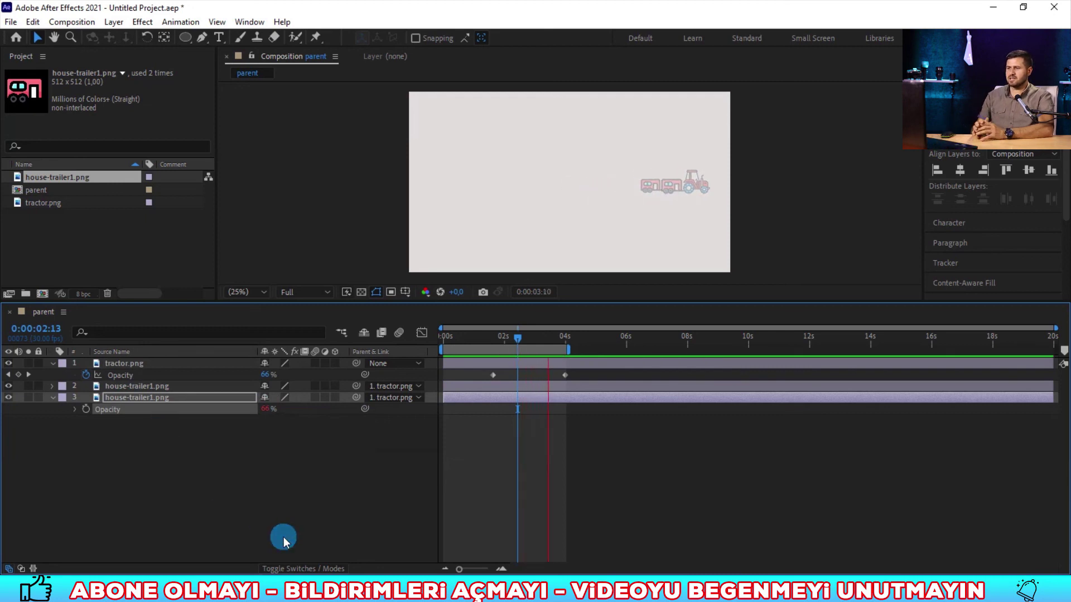